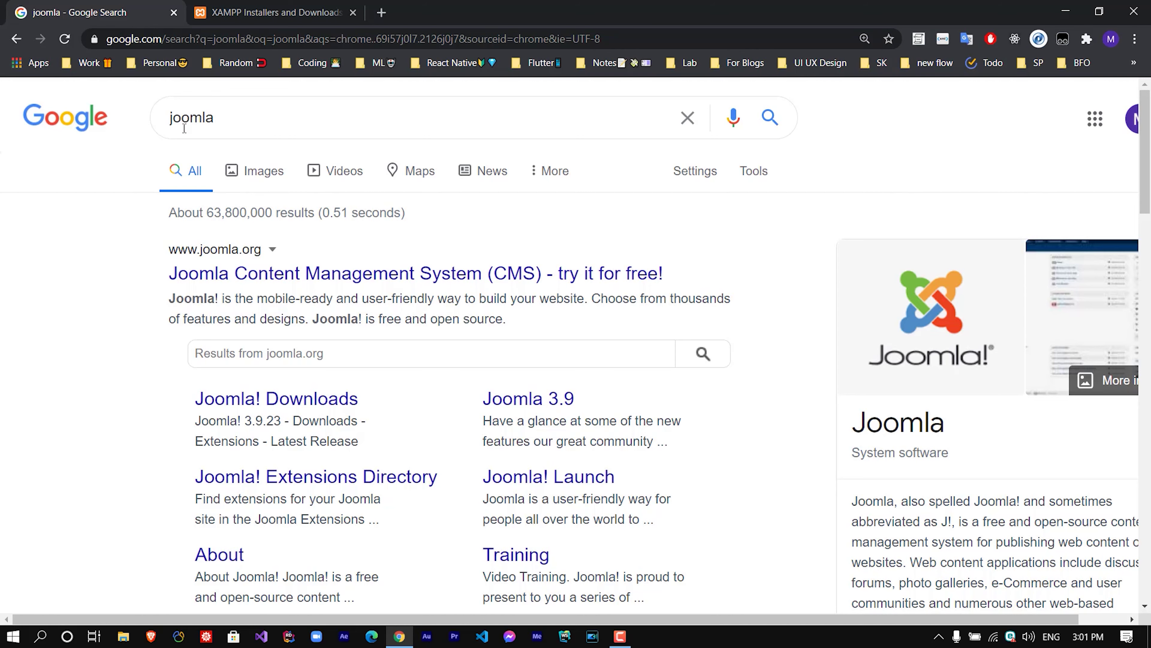
Open the Joomla! Downloads page from the Google results for 'joomla'.
left_click(324, 403)
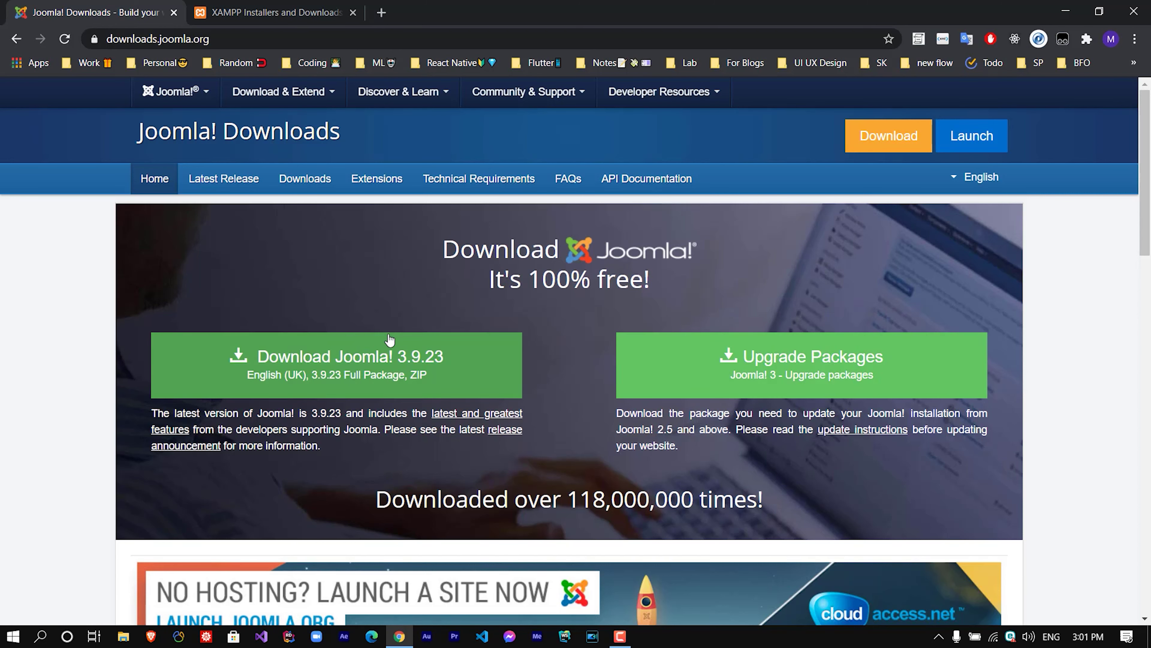
Download the Joomla! 3.9.23 full package ZIP to the Desktop.
left_click(354, 367)
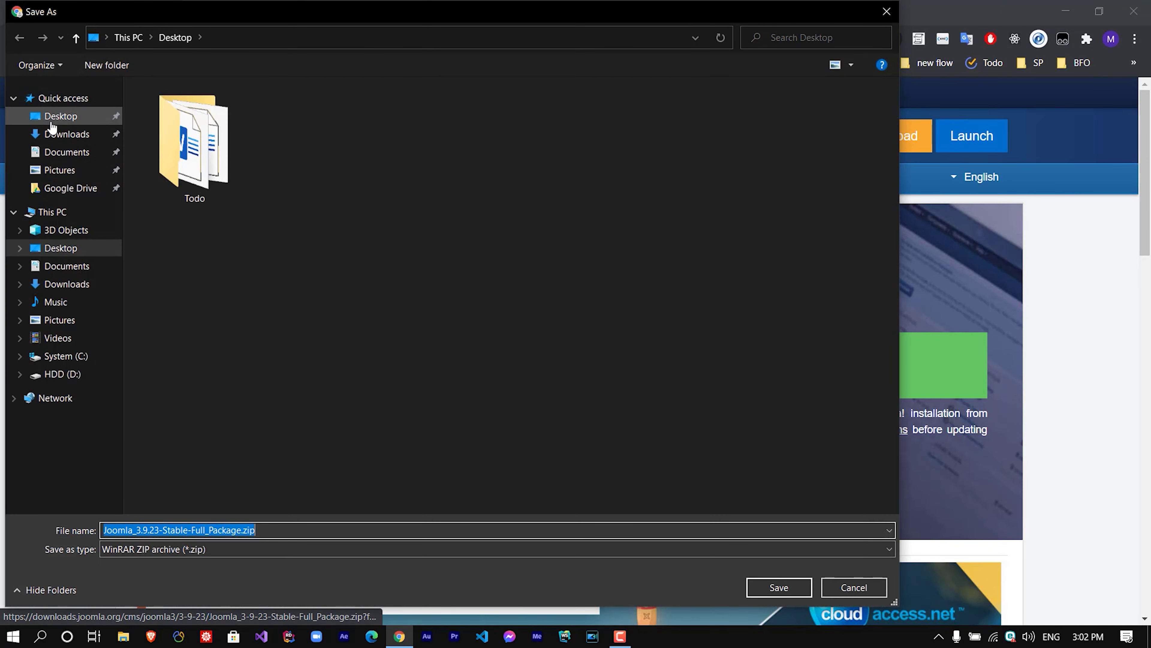
left_click(59, 116)
left_click(779, 587)
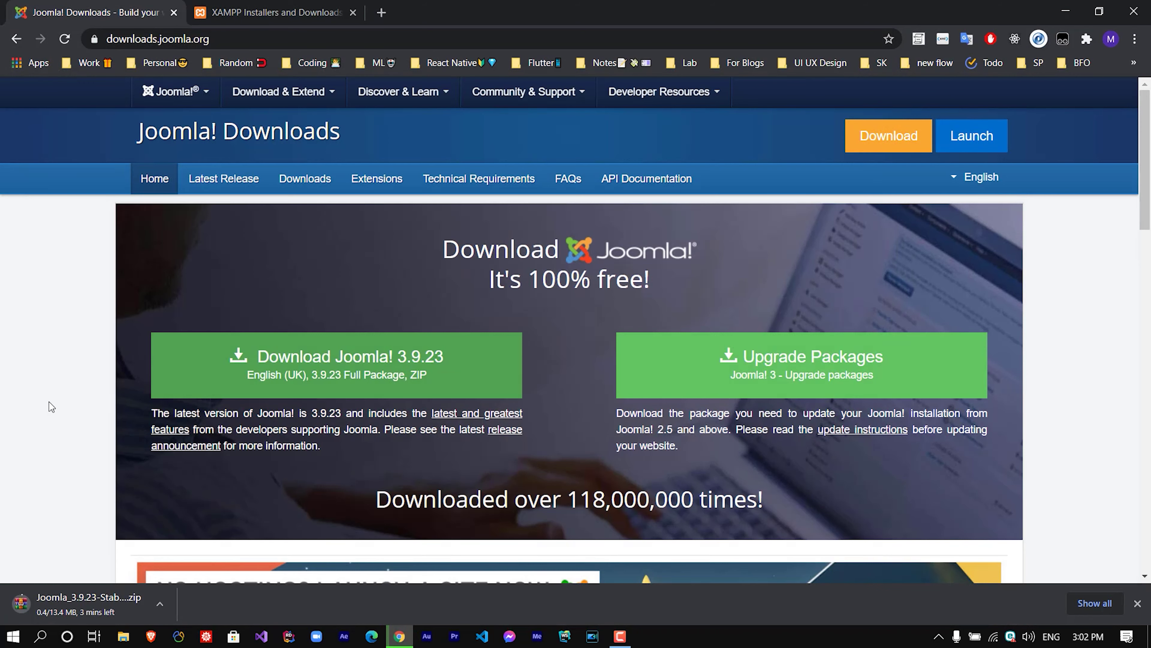
Show Chrome's Downloads page to confirm the 13.4 MB zip finished downloading.
left_click(1095, 603)
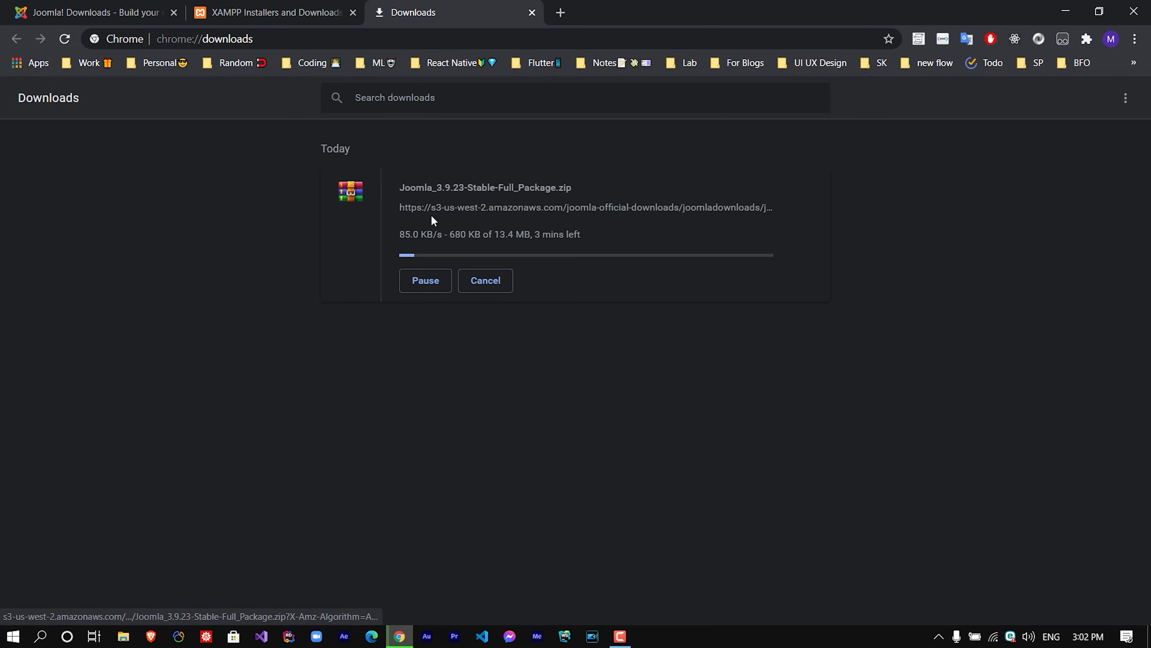
left_click_drag(522, 234, 399, 234)
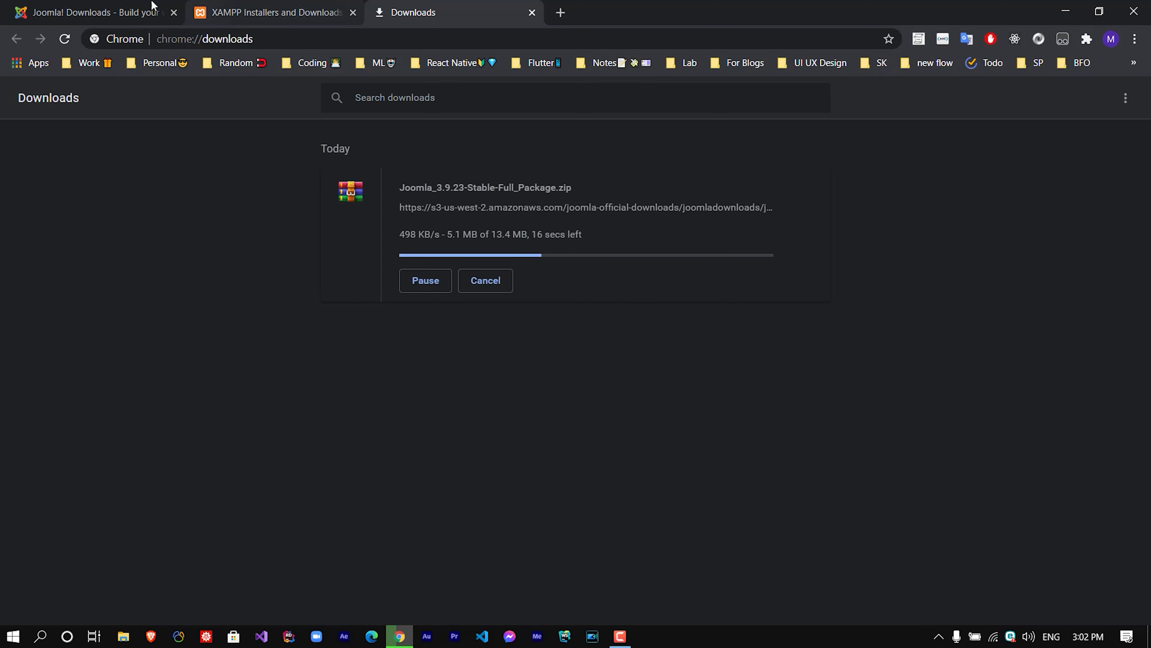
left_click(137, 12)
key("ctrl+t")
key("ctrl+w")
left_click(508, 12)
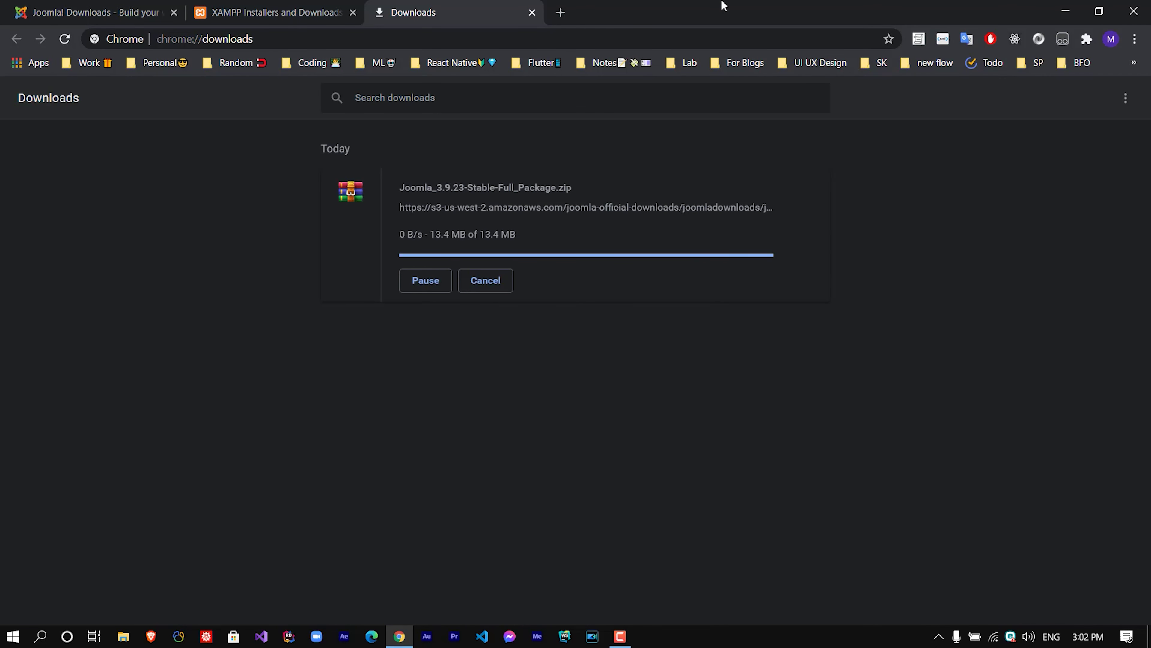
Extract the desktop zip into a Joomla_3.9.23-Stable-Full_Package folder and open it.
left_click(430, 241)
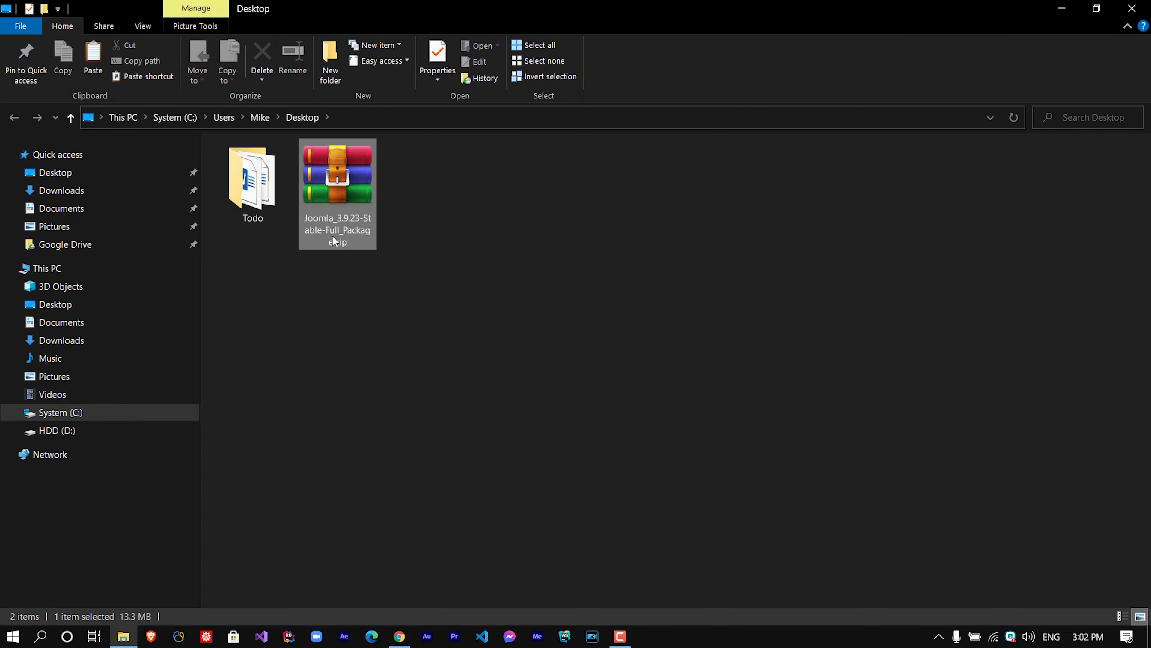
right_click(331, 178)
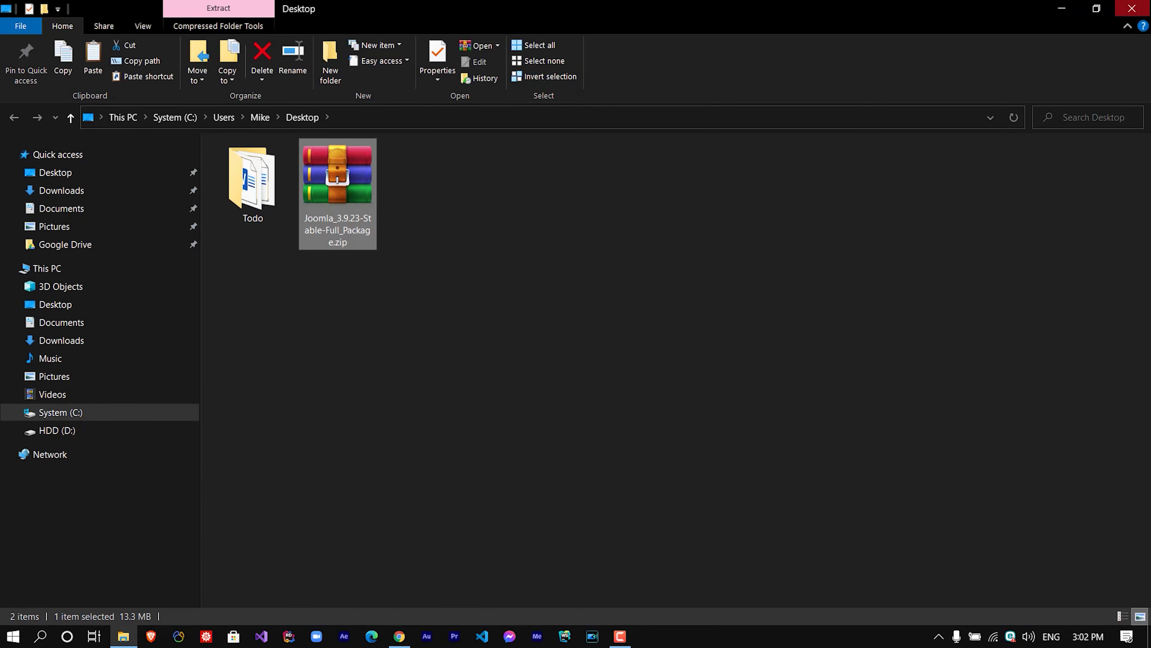
left_click(1061, 8)
key("super+d")
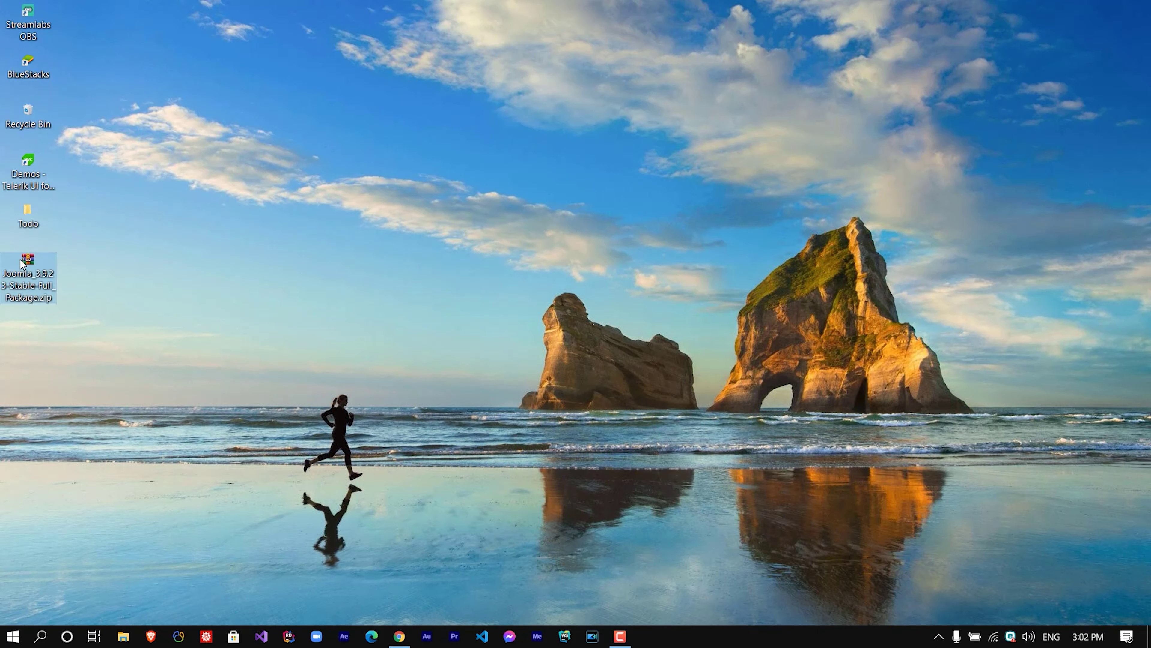
right_click(21, 263)
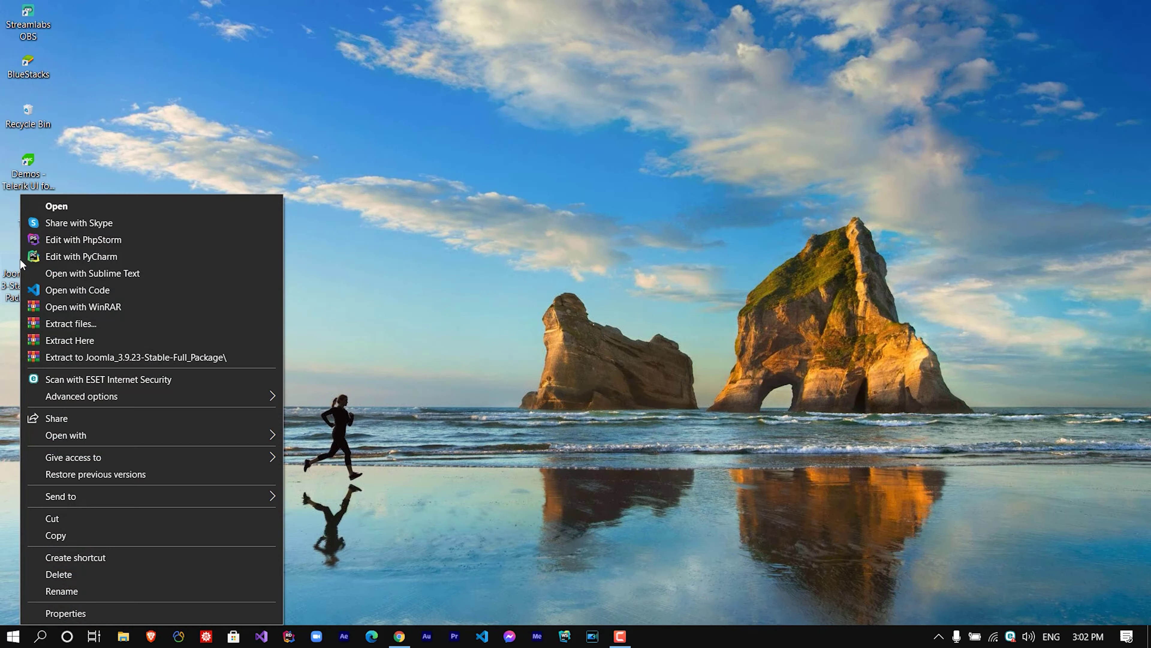
left_click(155, 358)
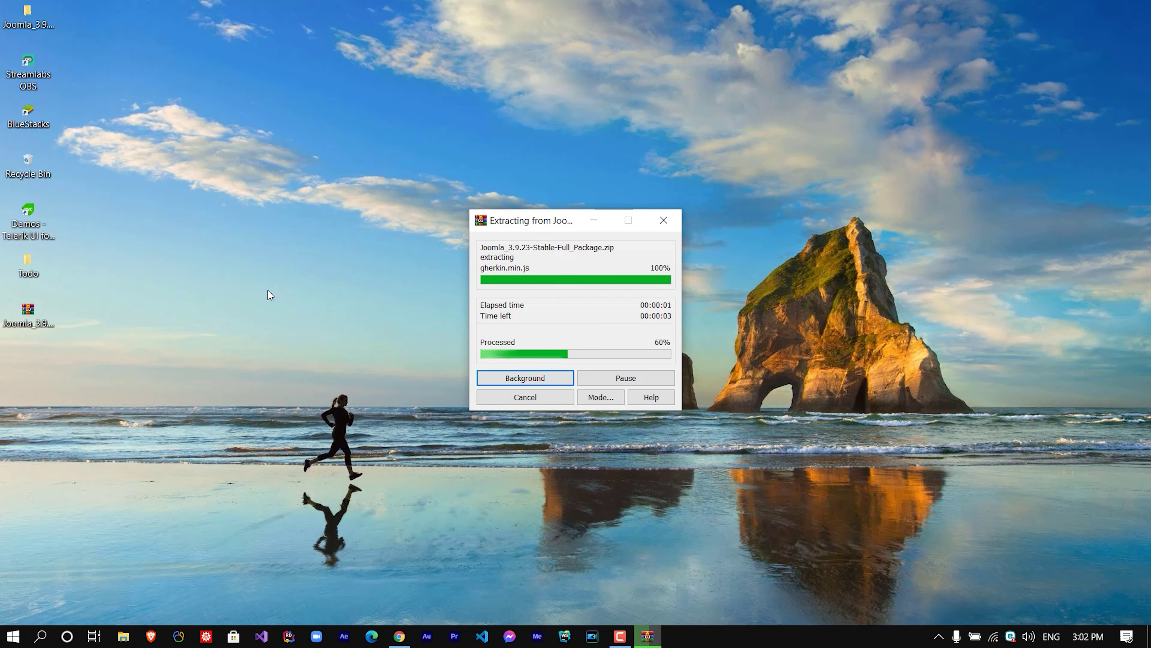
double_click(27, 15)
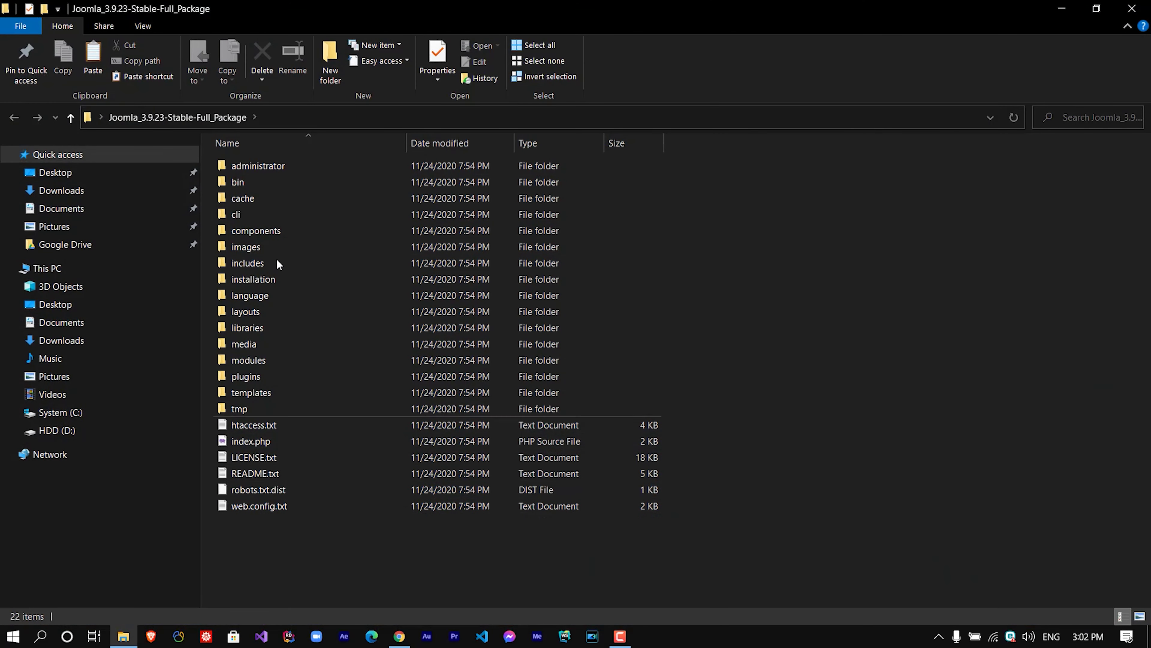
Search Windows for XAMPP.
key("super+d")
key("super")
type("xa")
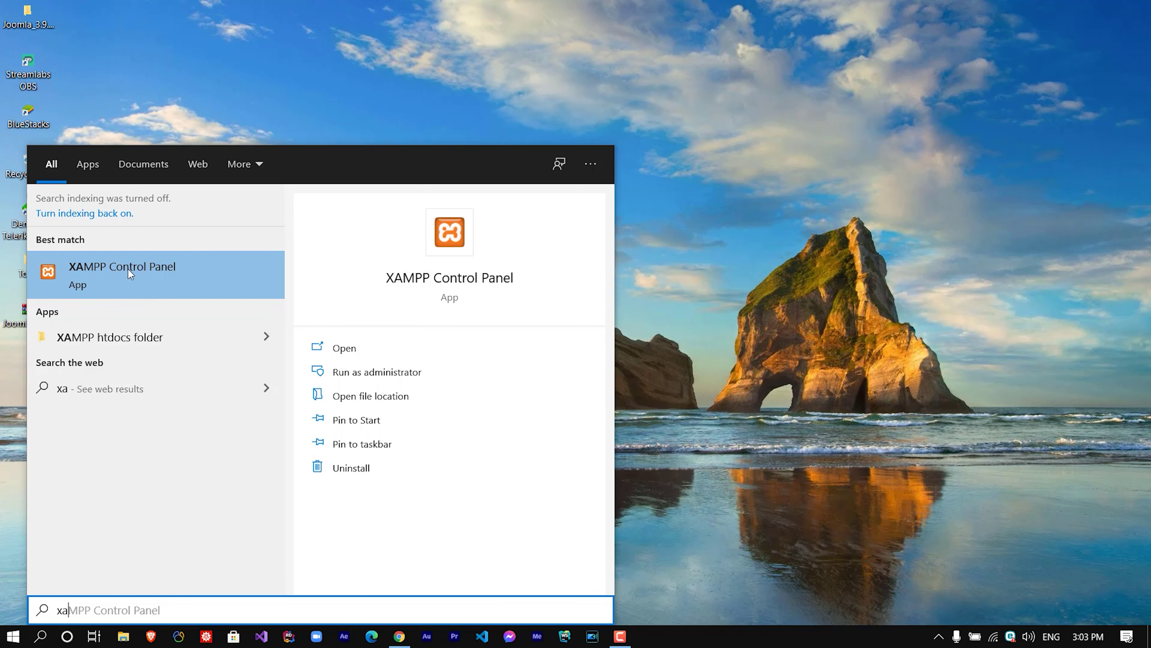
Launch XAMPP Control Panel, start Apache and MySQL, and open phpMyAdmin via Admin.
left_click(171, 271)
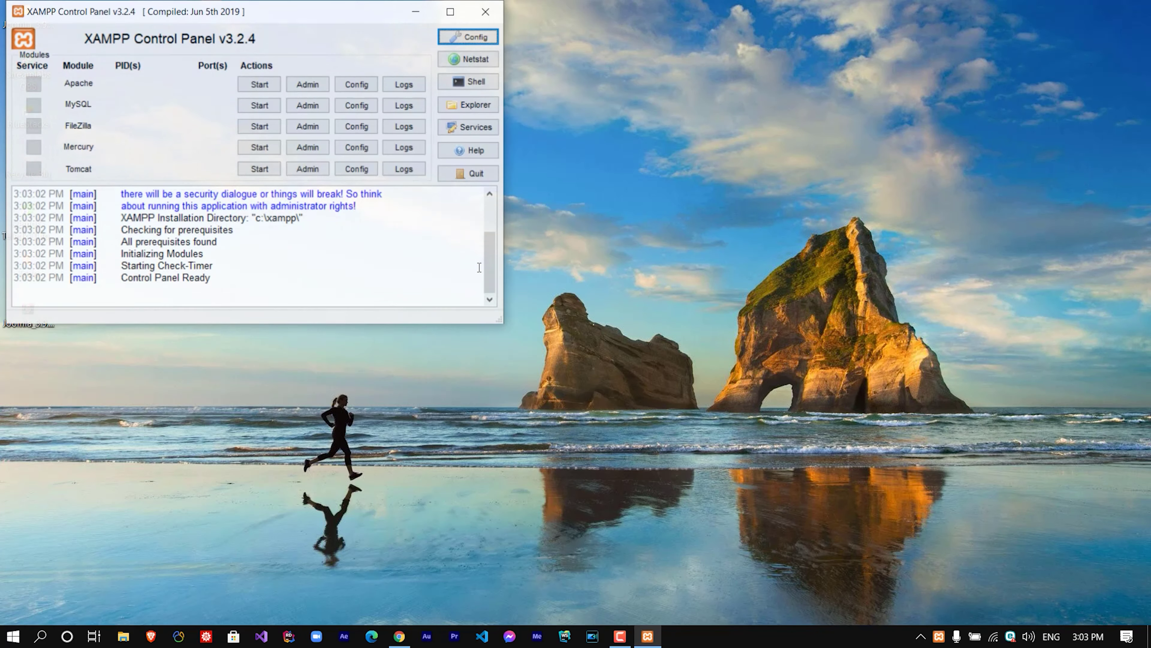
left_click_drag(147, 11, 388, 32)
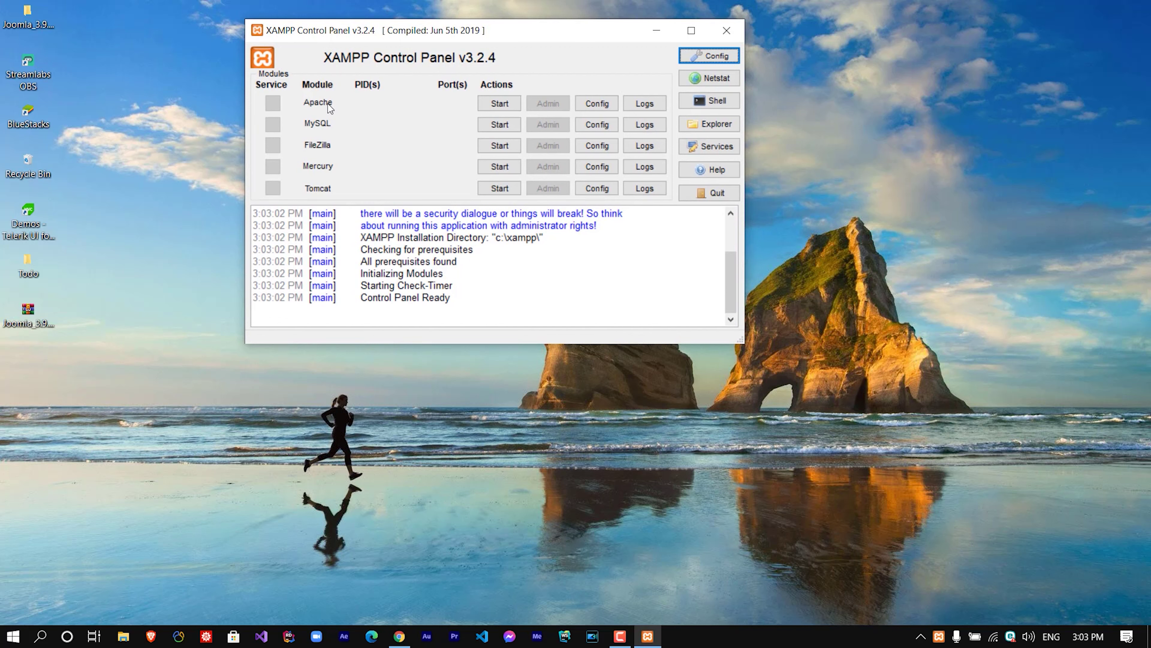
left_click(487, 107)
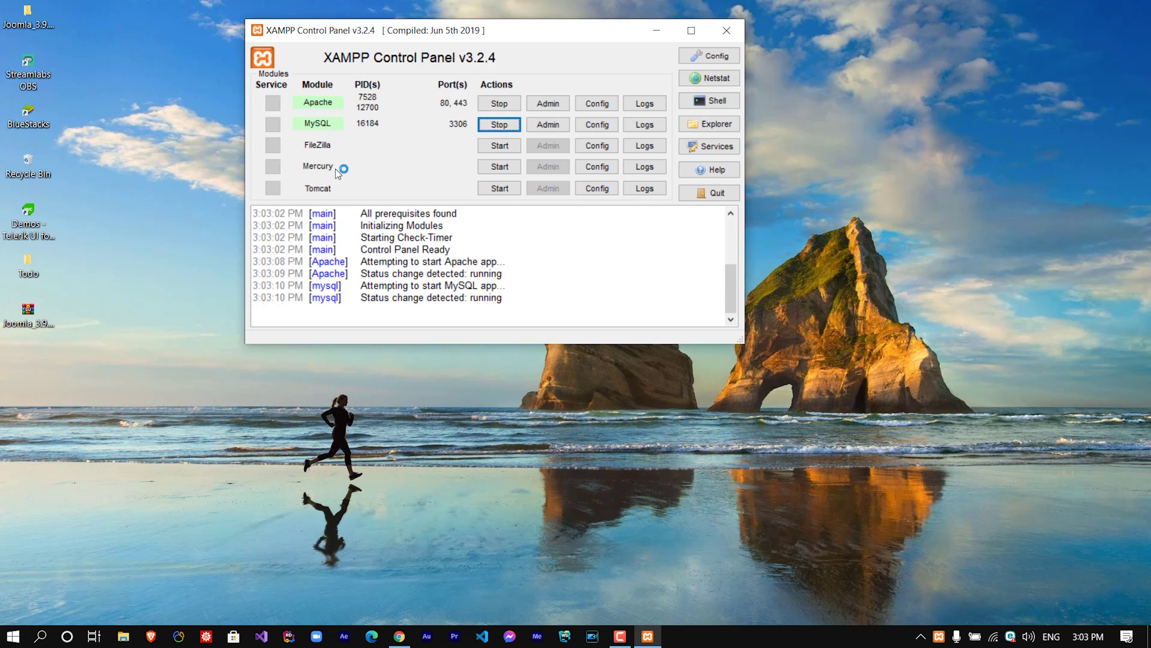
left_click(87, 139)
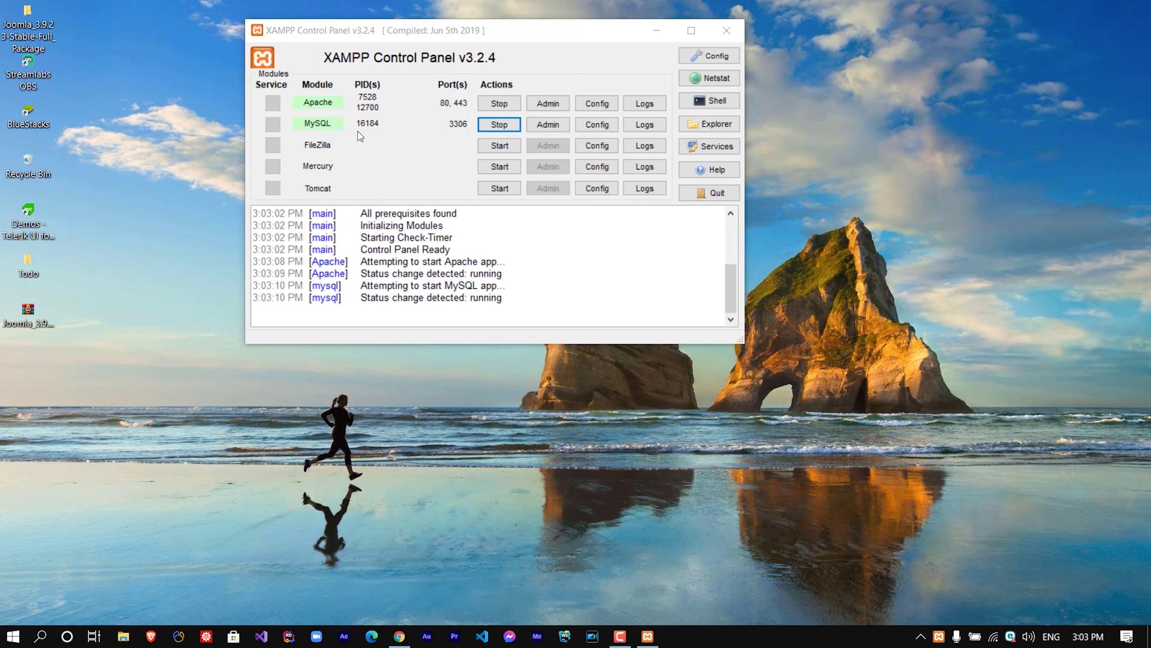
left_click(394, 146)
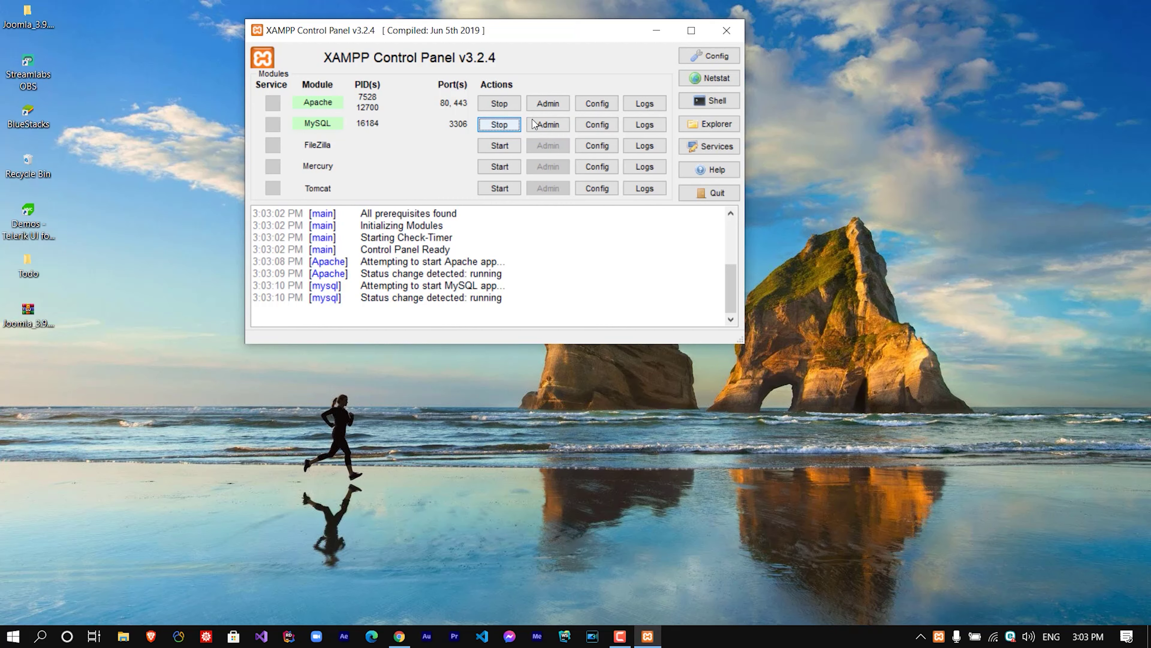
left_click(548, 125)
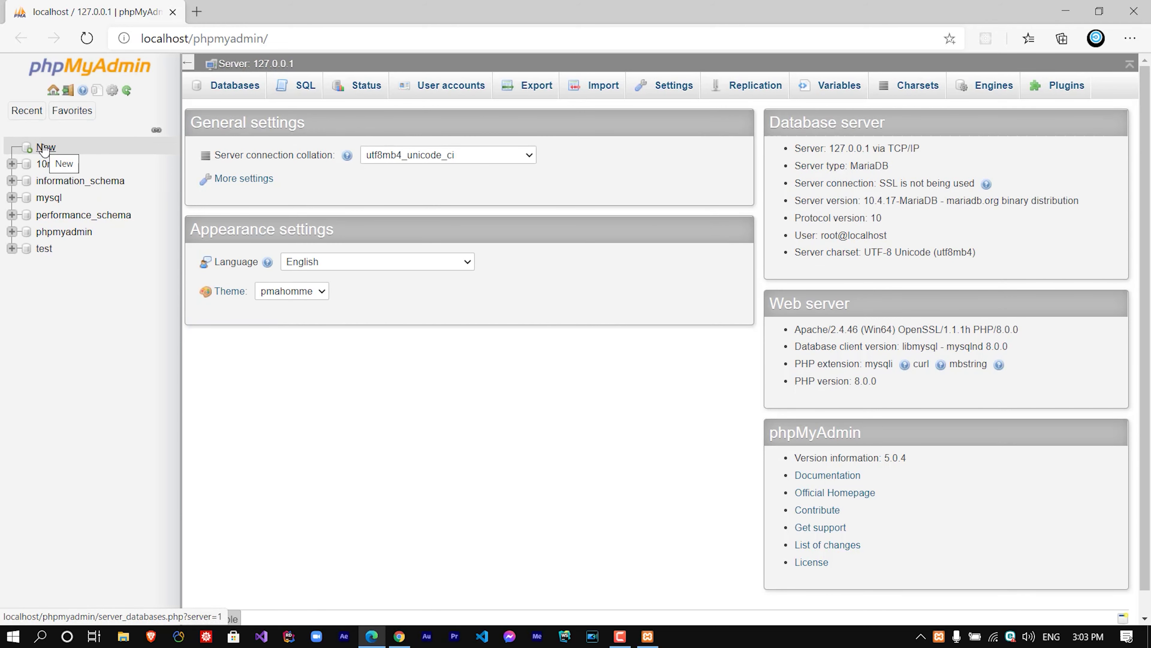
Create a phpMyAdmin database named 10minsjoo with utf8_general_ci collation.
left_click(44, 148)
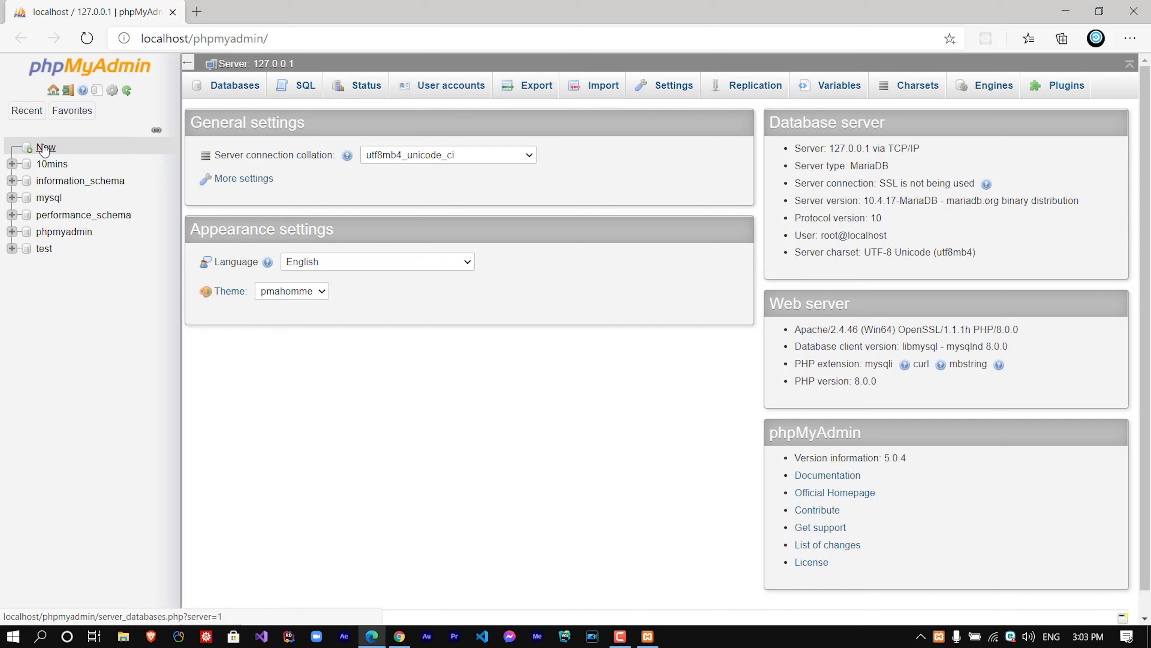
left_click(236, 194)
type("1")
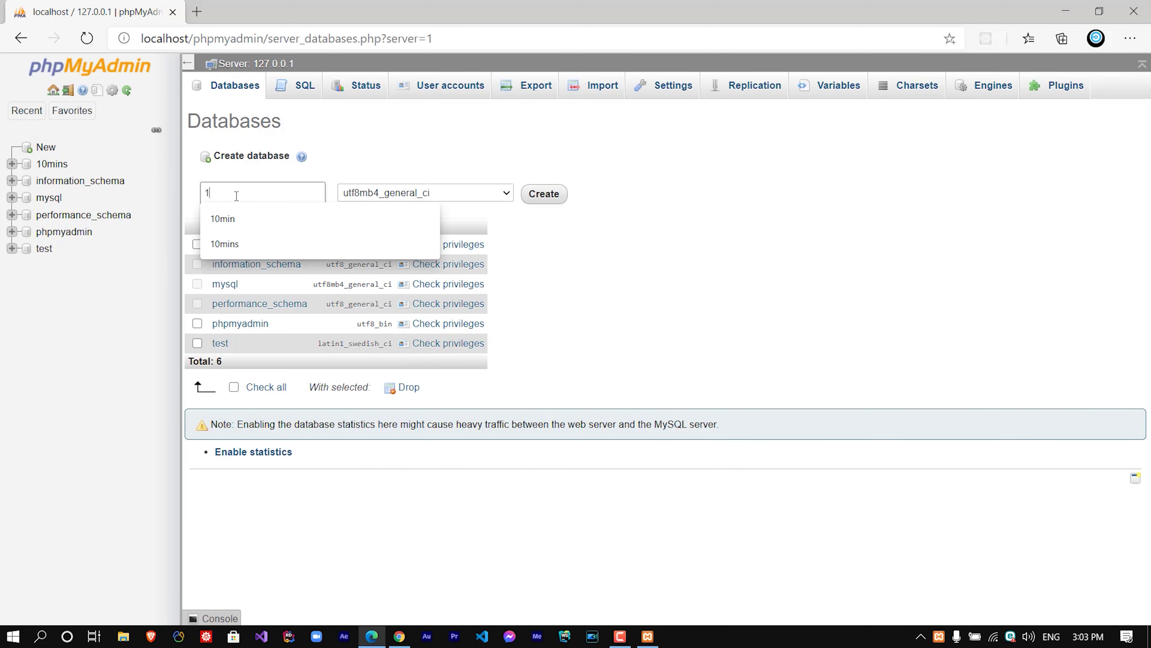
type("0minsjoo")
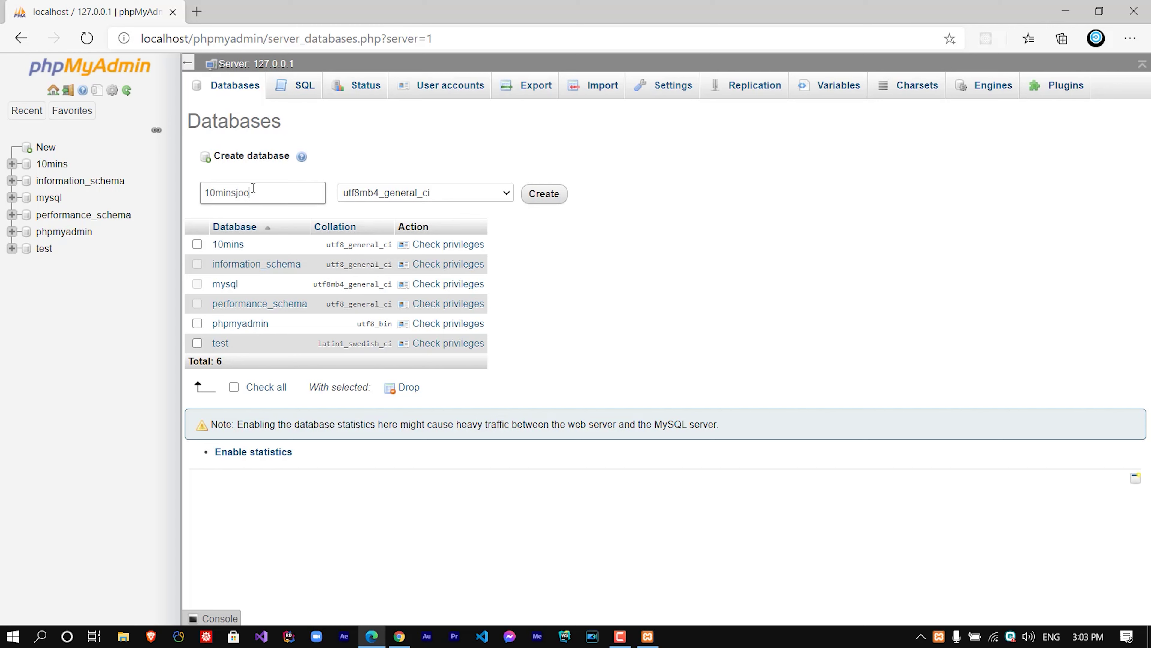
left_click_drag(252, 193, 188, 178)
left_click(429, 200)
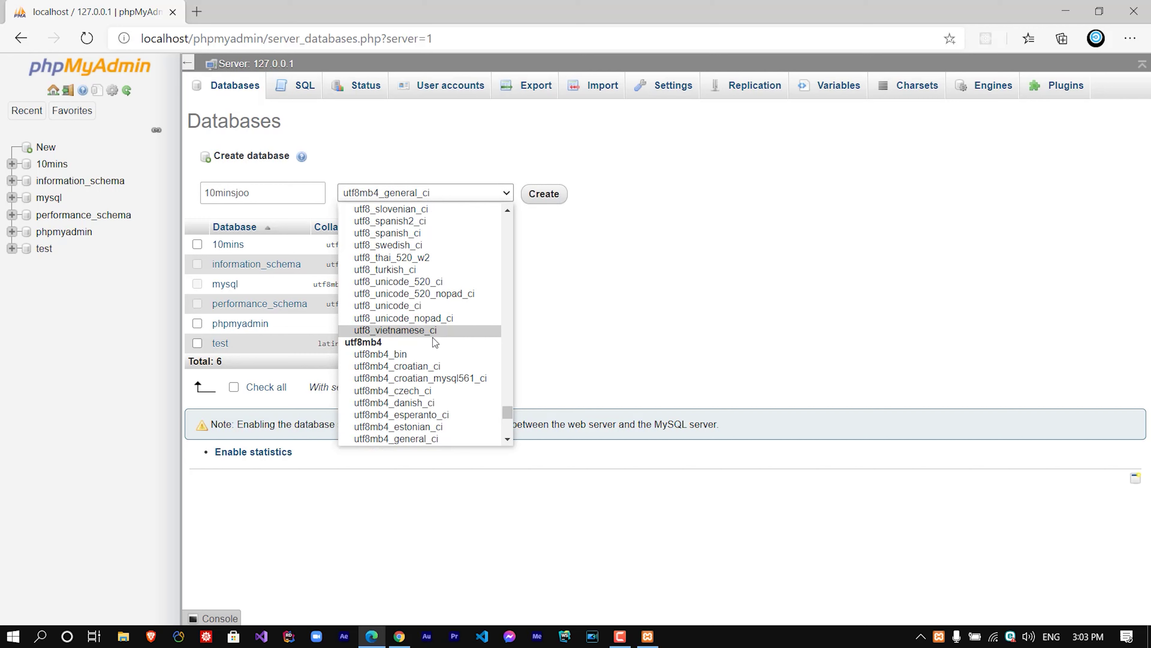
scroll(433, 331, "down", 3)
scroll(434, 327, "down", 3)
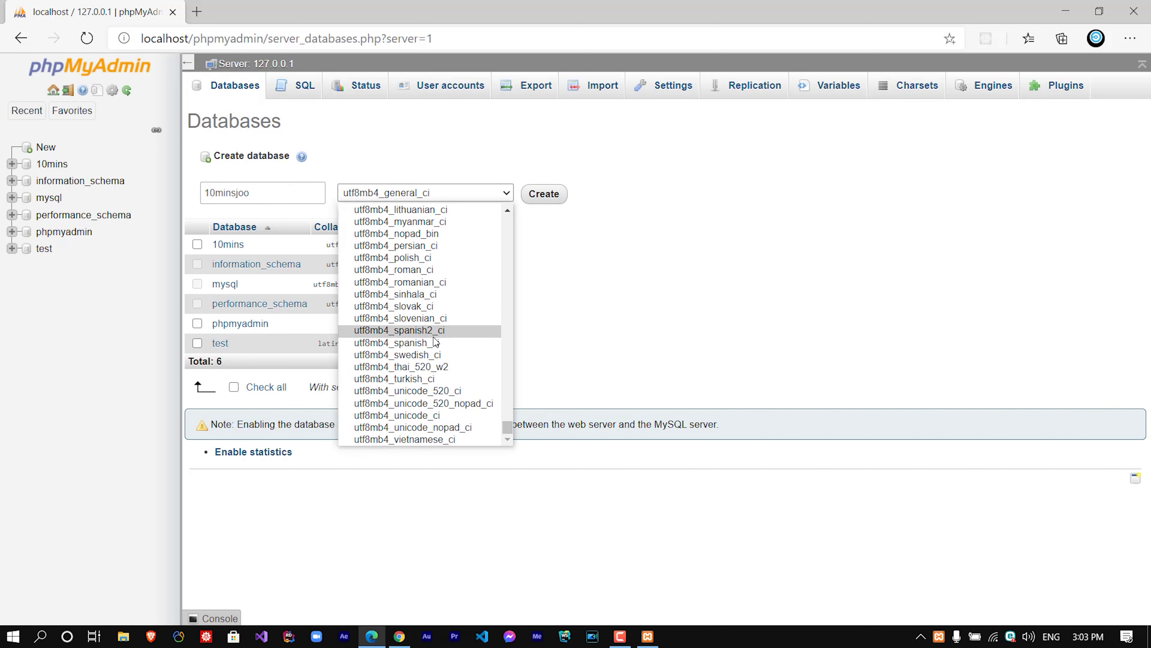
scroll(430, 299, "up", 6)
scroll(431, 295, "up", 6)
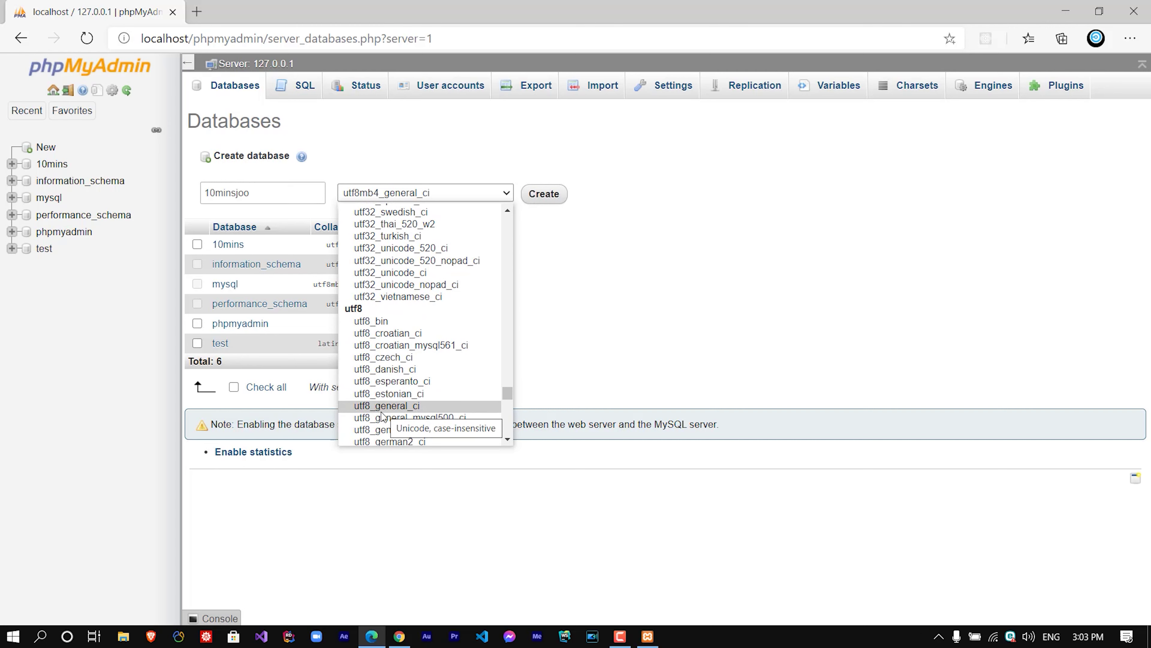
left_click(406, 406)
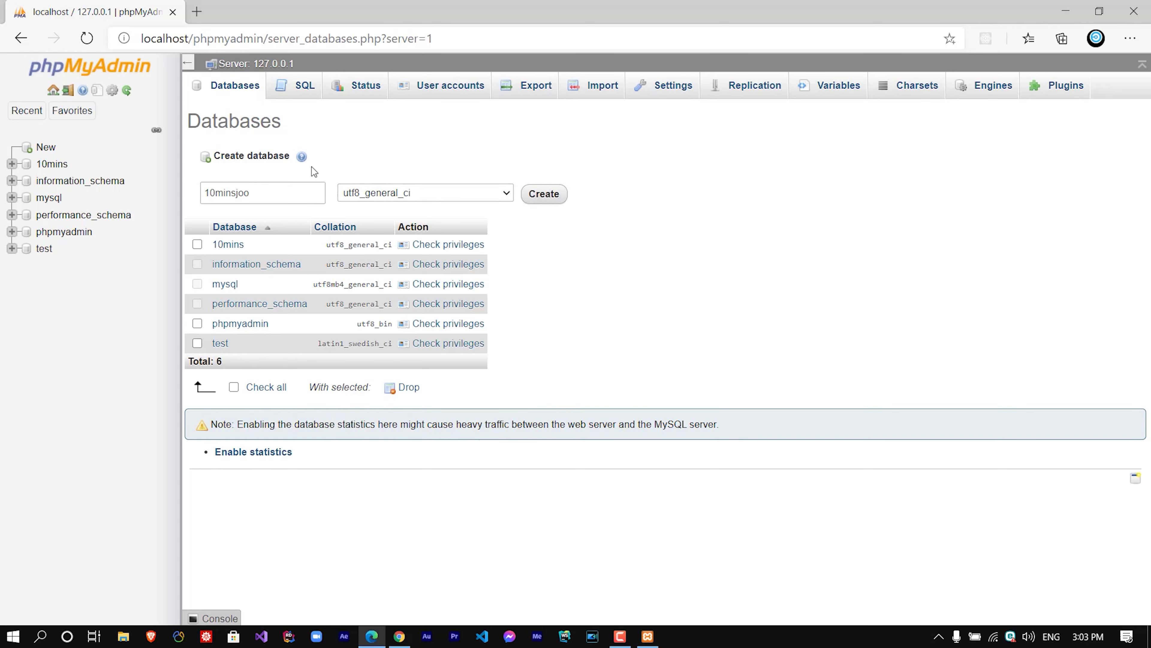
left_click(543, 194)
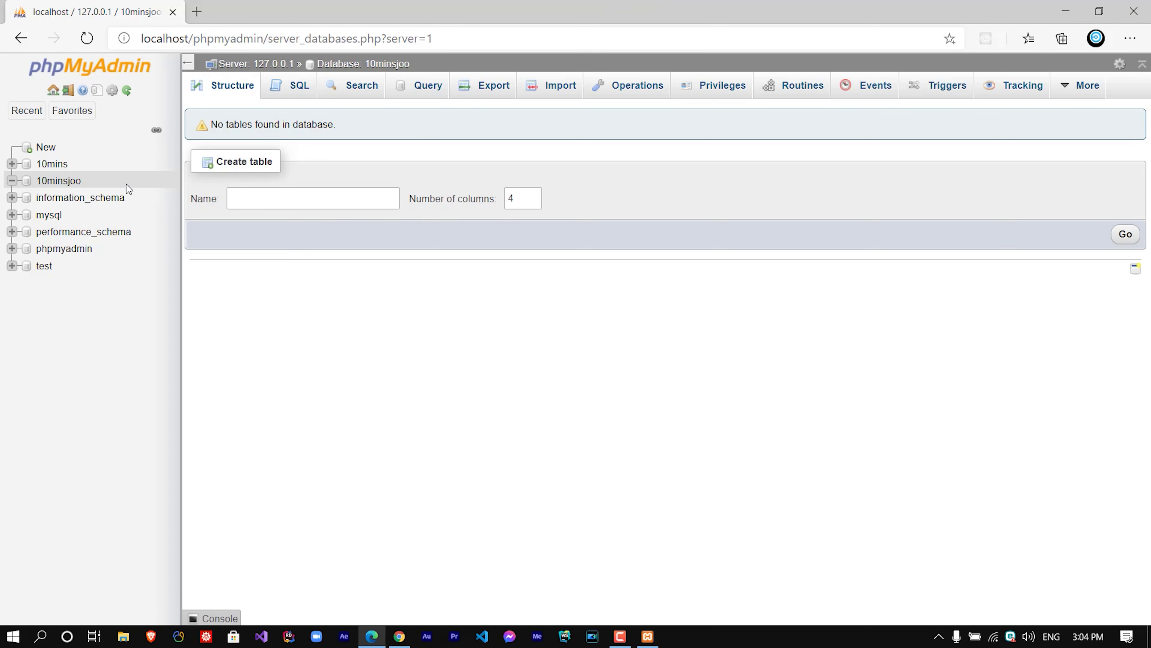
double_click(507, 6)
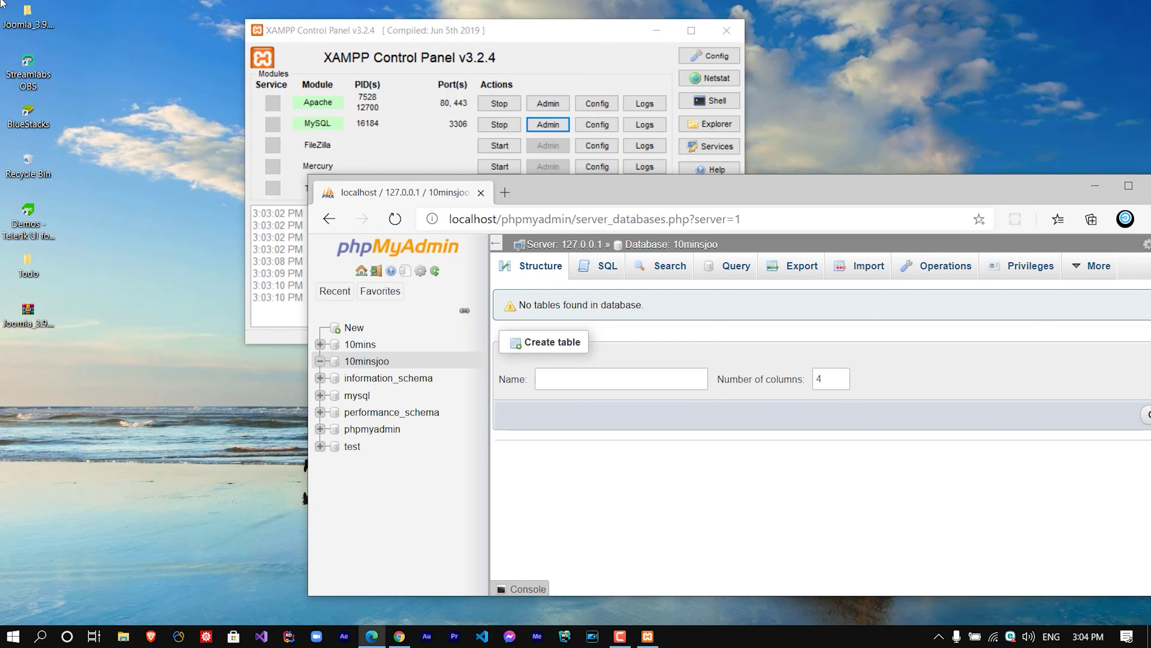
Copy the extracted Joomla folder on the desktop and return to XAMPP Control Panel.
left_click(32, 19)
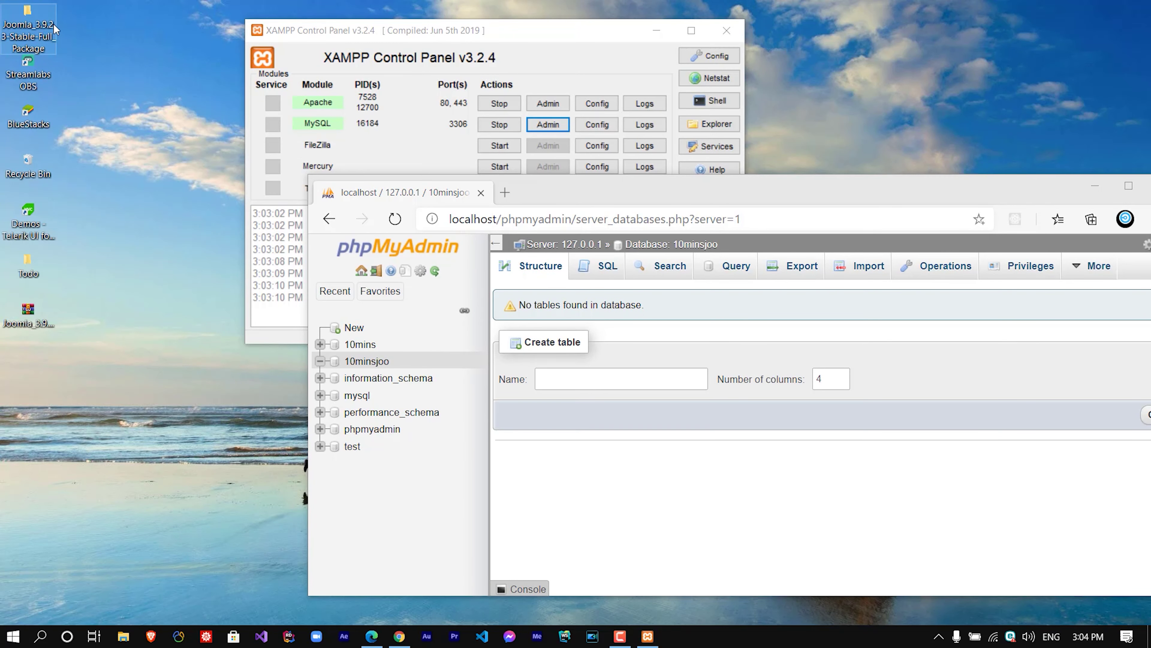
right_click(25, 17)
left_click(25, 17)
right_click(28, 13)
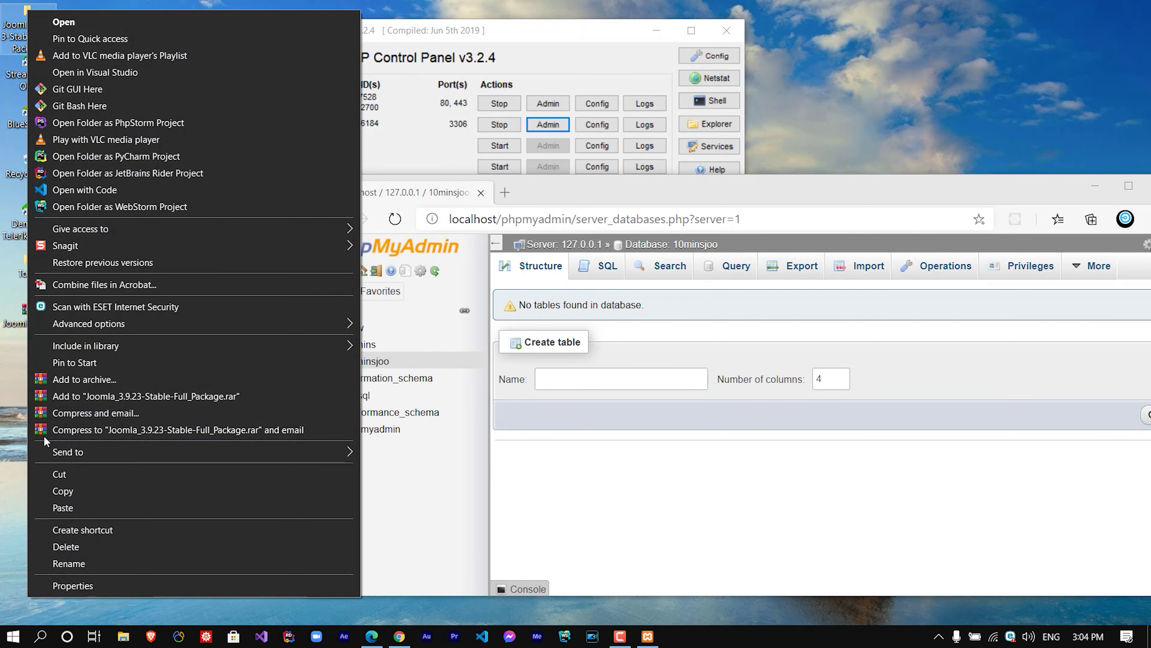
left_click(70, 492)
left_click(379, 122)
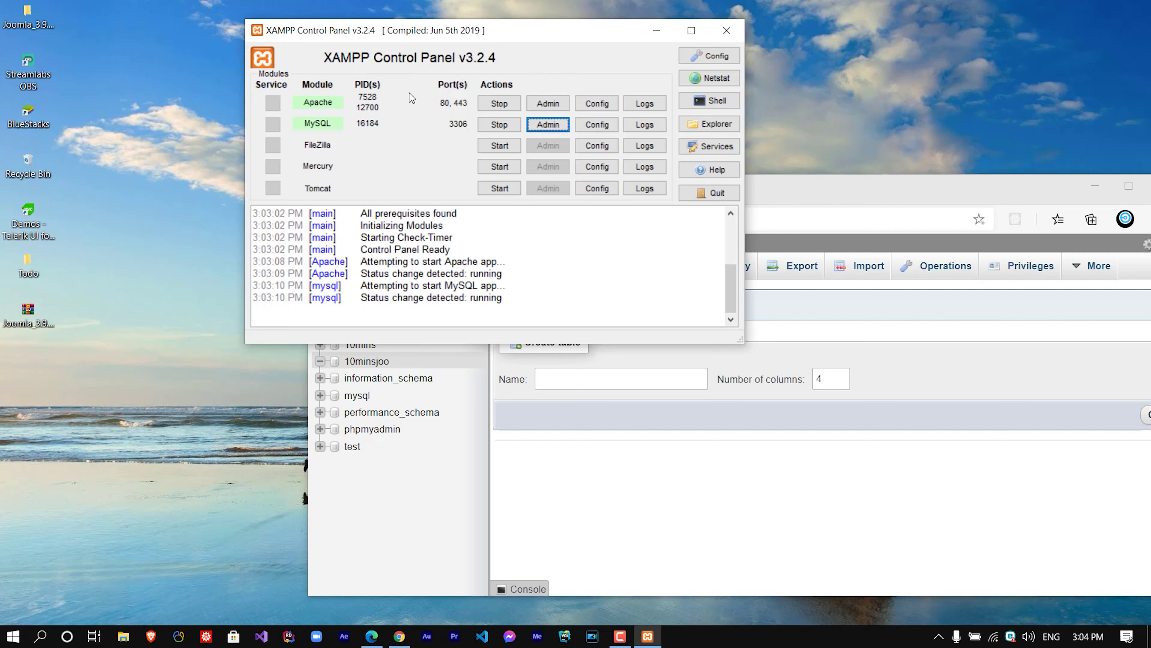
Open xampp's htdocs folder and paste the Joomla package into it.
left_click(710, 124)
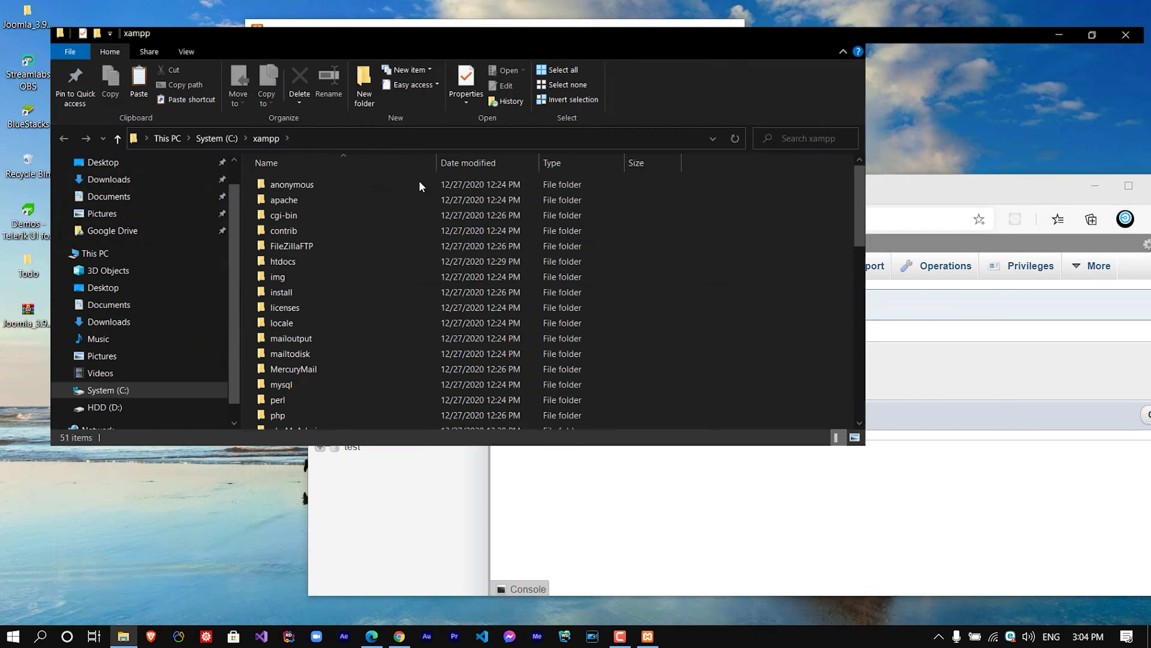
key("super+Up")
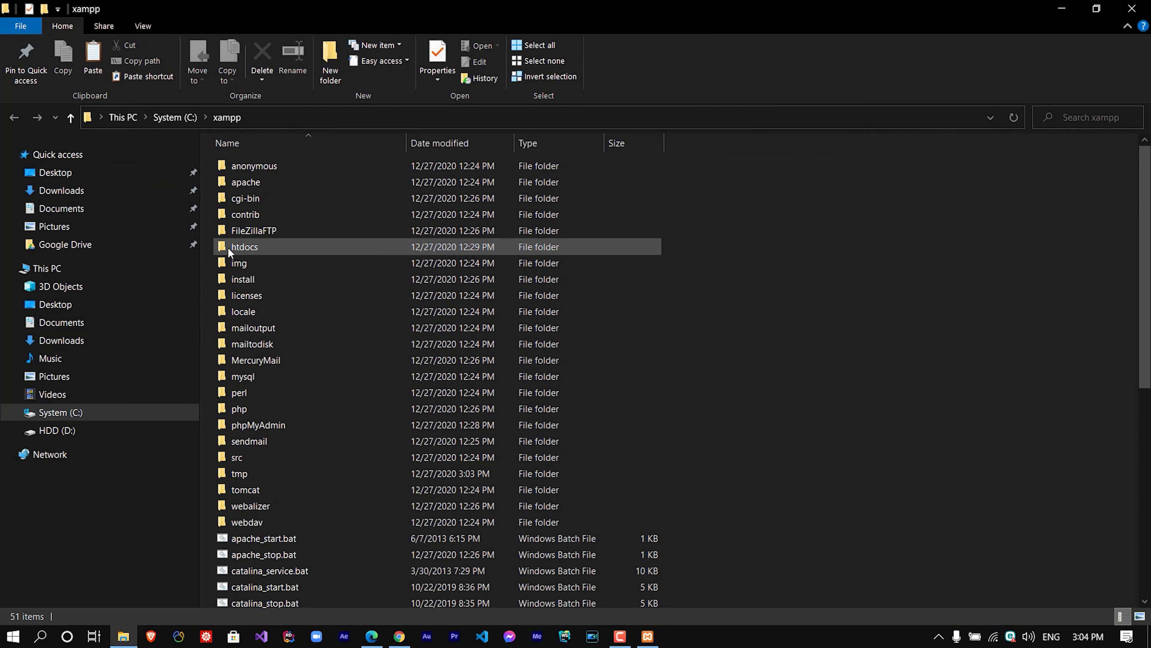
double_click(248, 252)
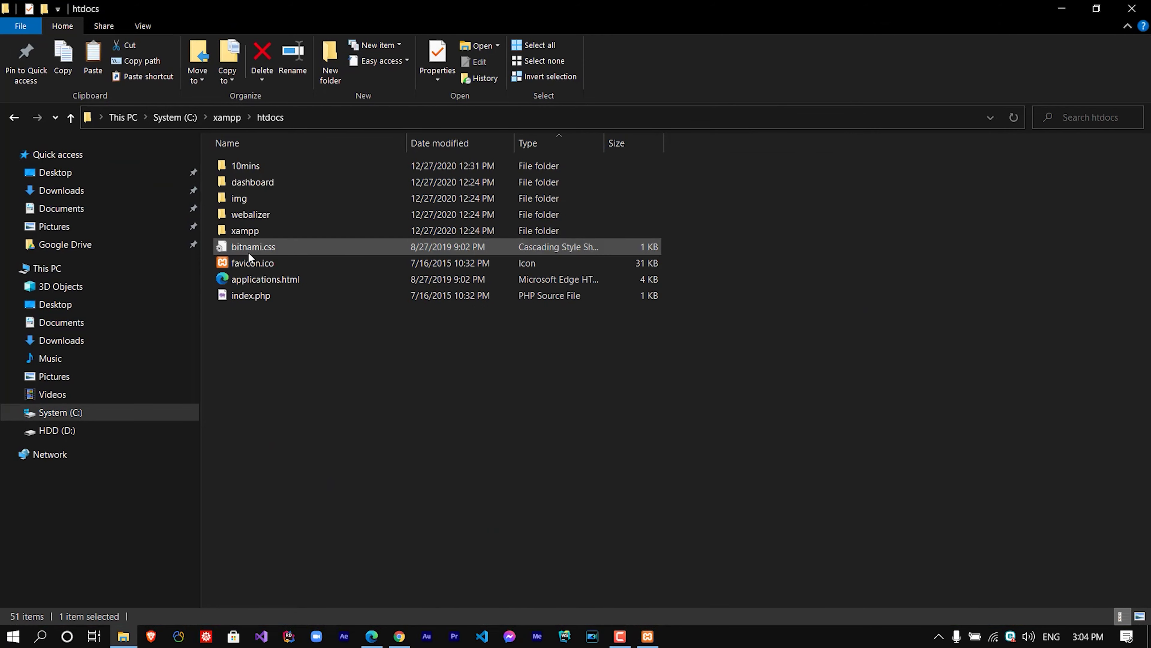
right_click(257, 374)
key("Escape")
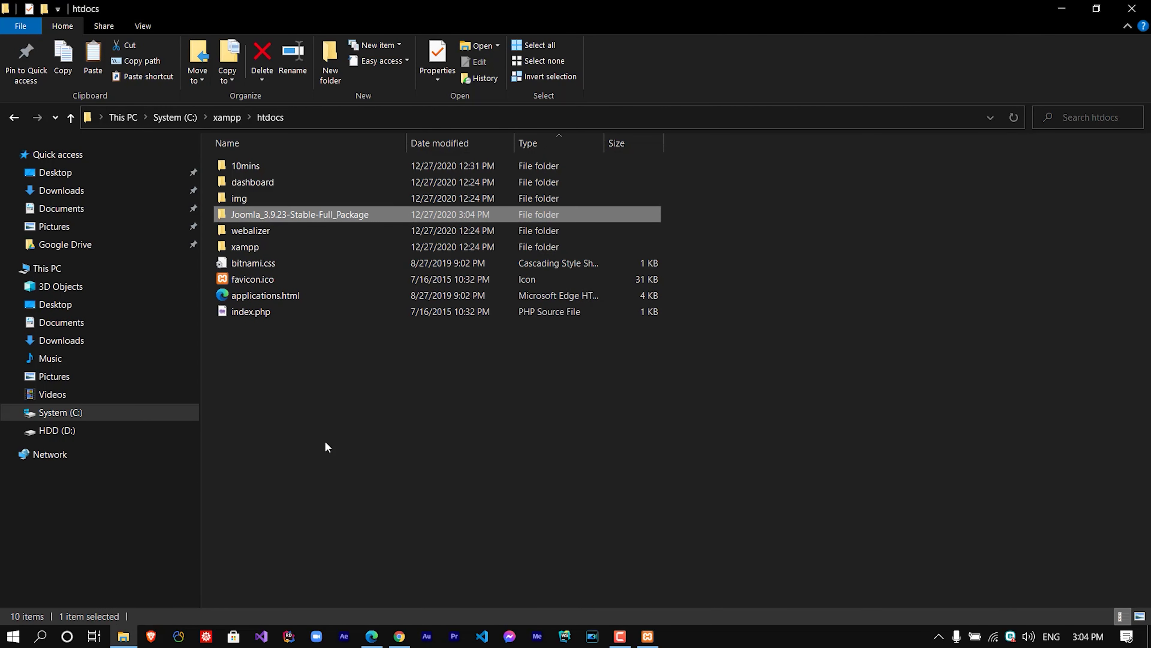
Rename the pasted folder to 10minsjoo and open it in a smaller window.
right_click(247, 212)
left_click(294, 591)
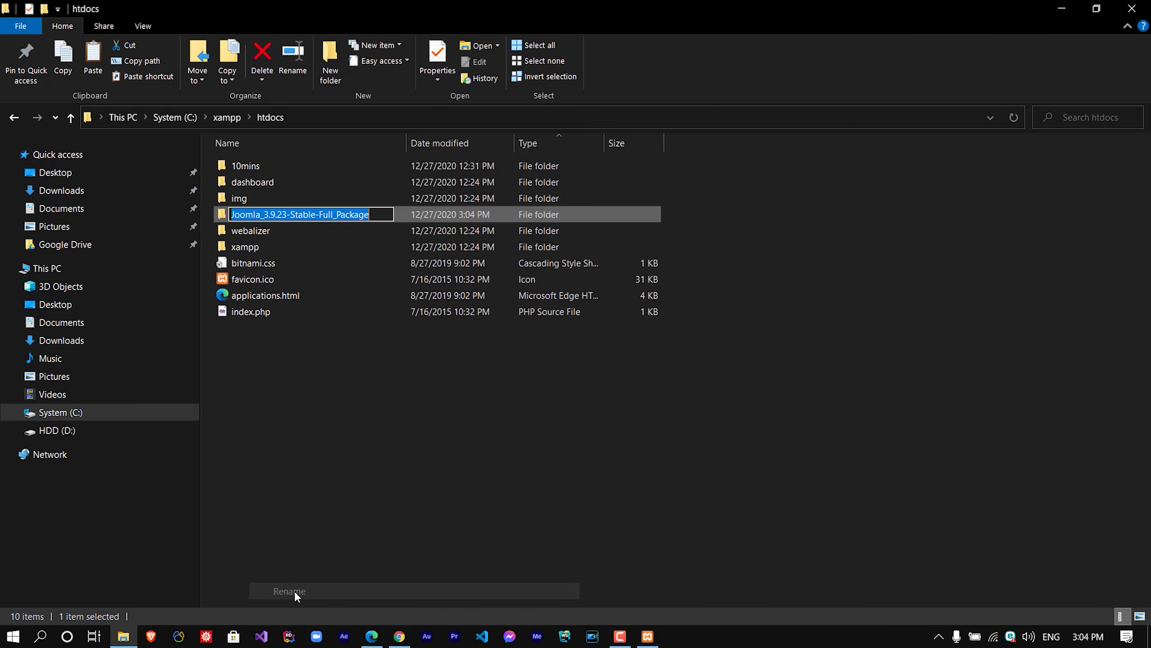
type("10mins")
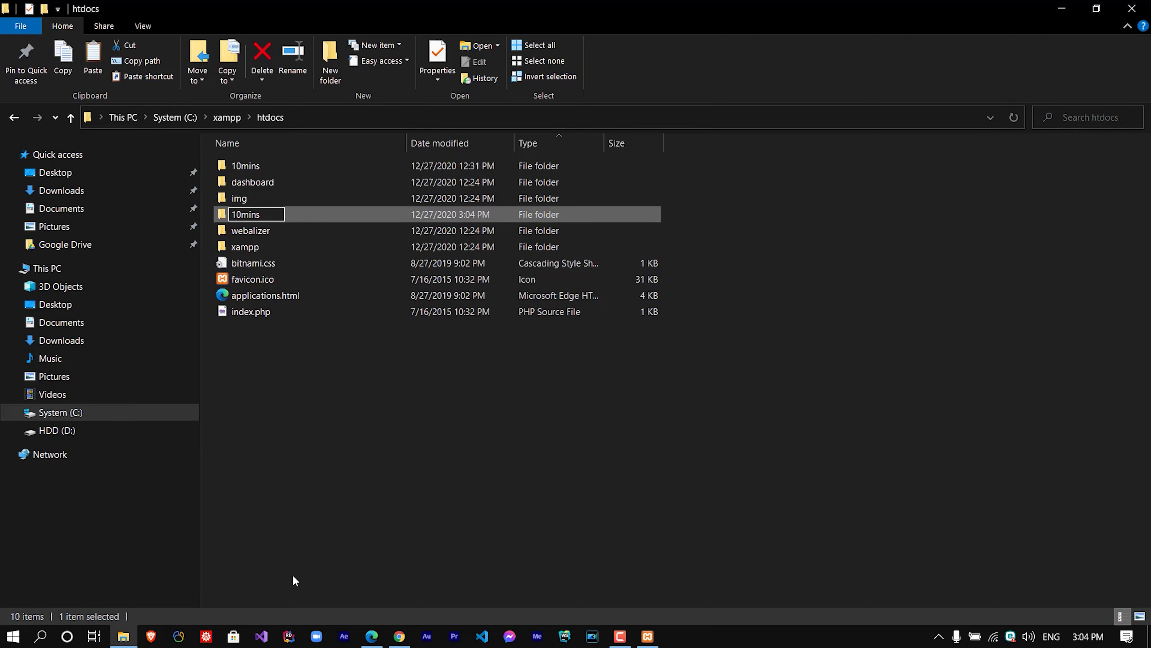
key("Return")
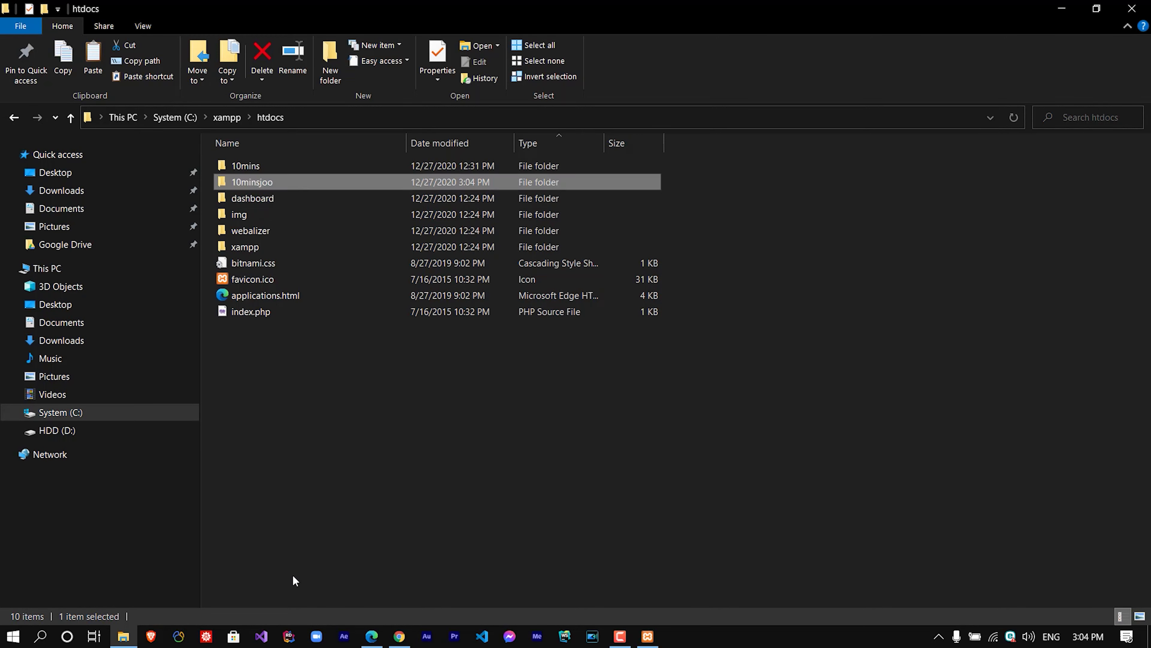
double_click(272, 186)
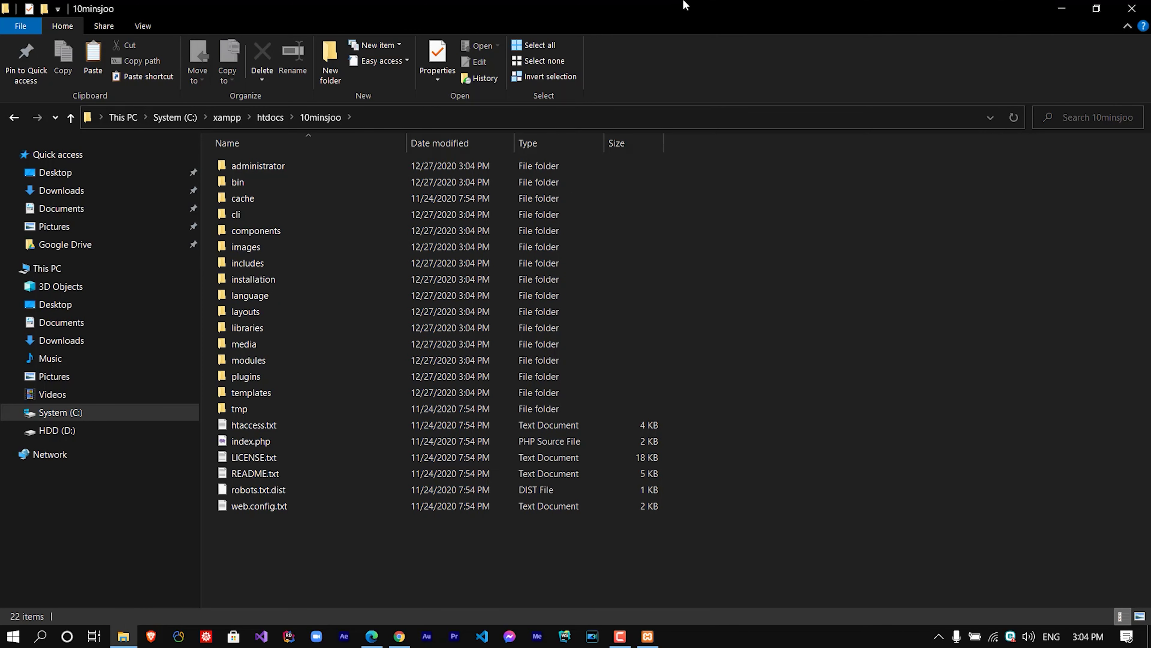
double_click(685, 6)
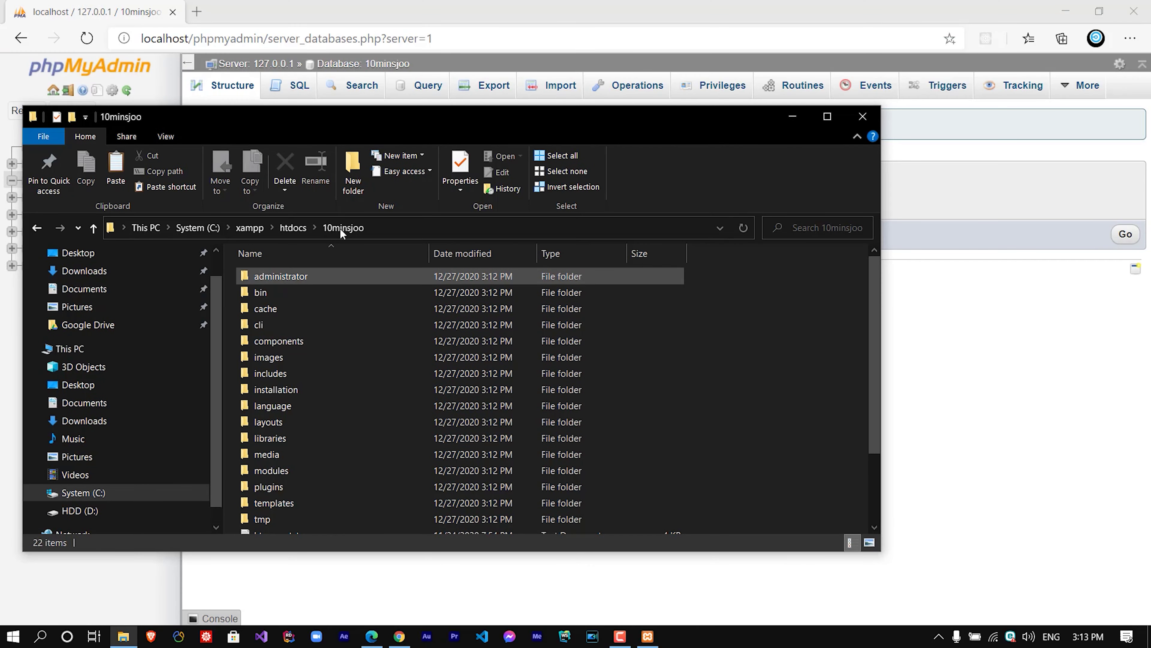
left_click_drag(418, 131, 492, 238)
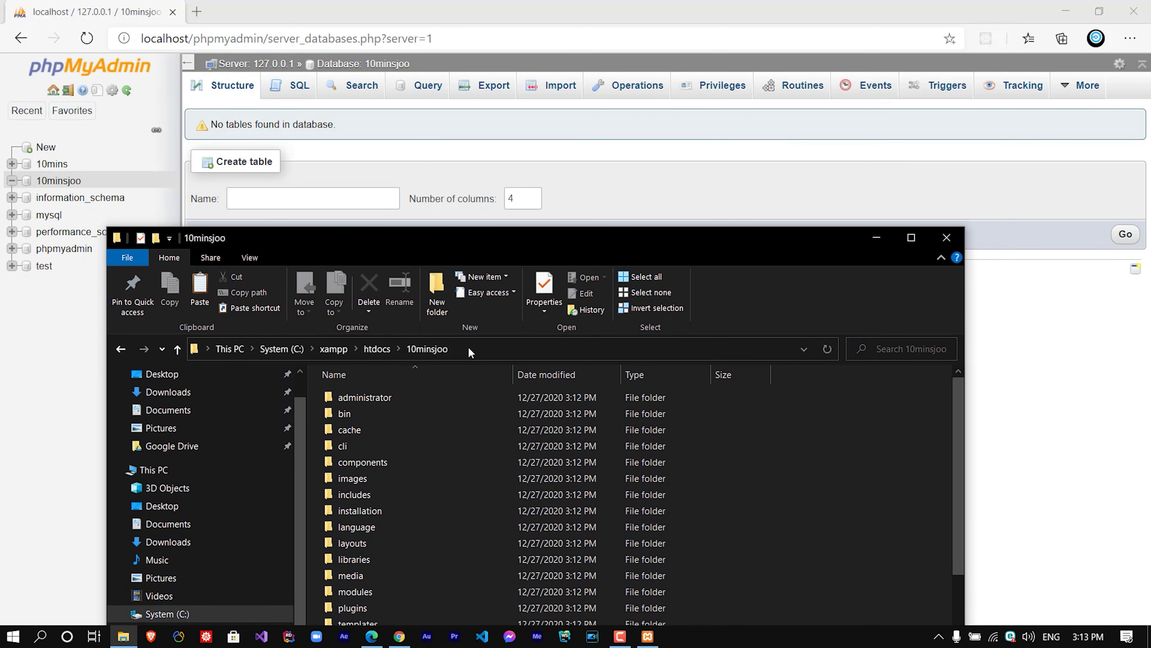
Load localhost/10minsjoo/ in a new tab to start the Joomla installer.
left_click(196, 11)
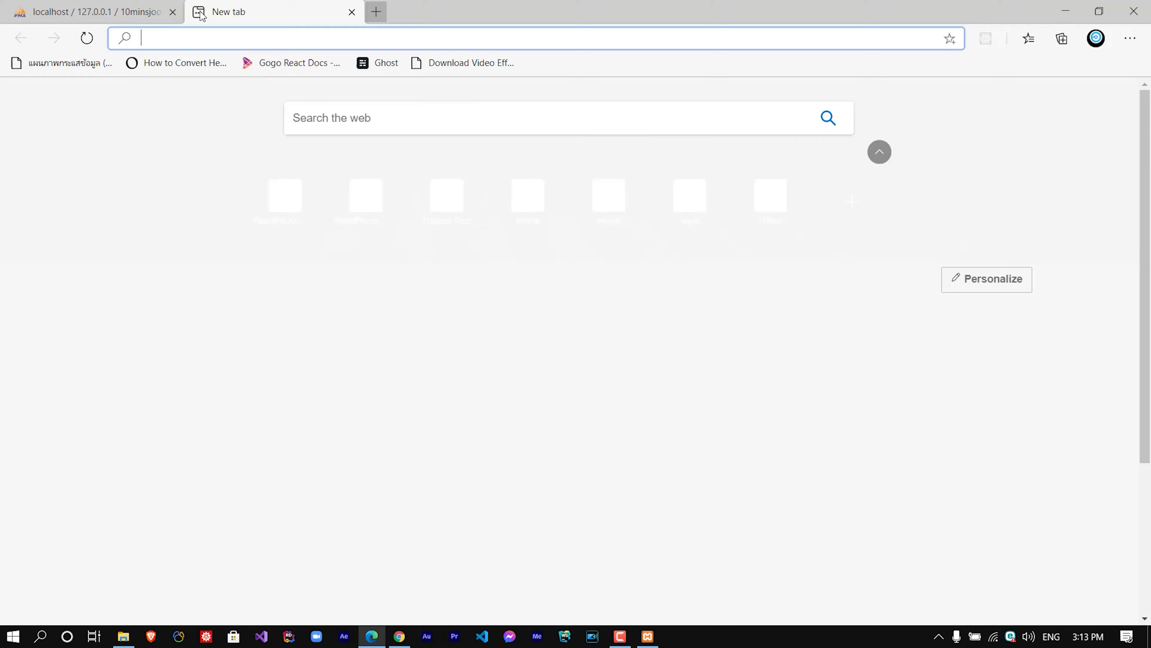
type("localhos")
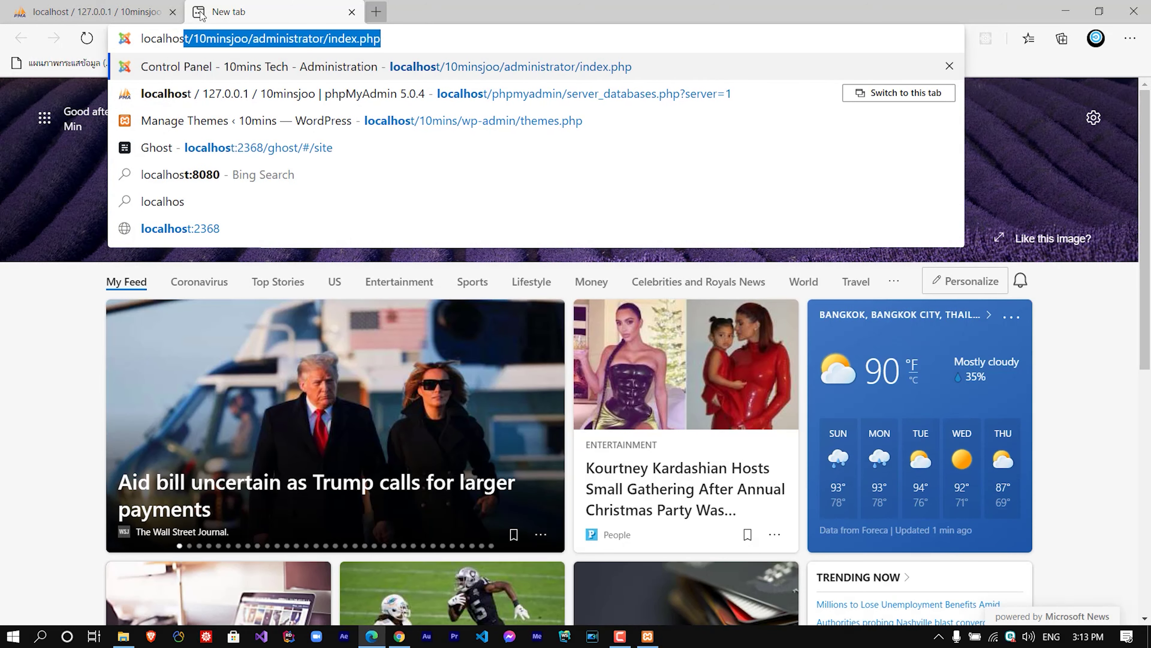
type("t/10m")
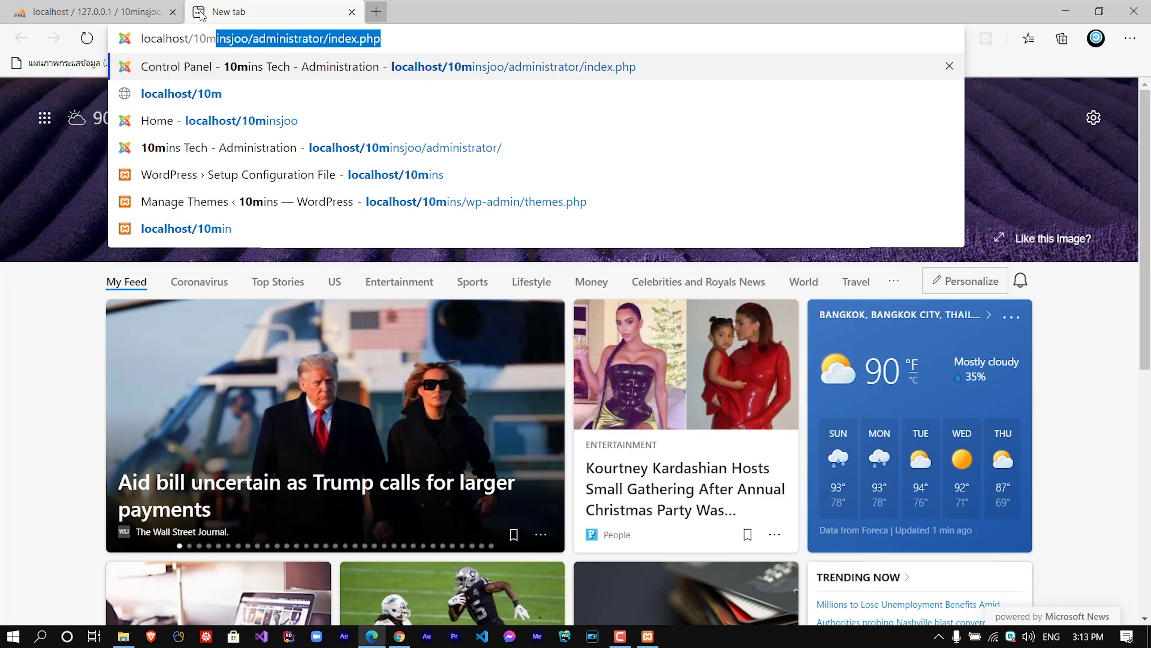
key("Right")
key("BackSpace")
key("BackSpace")
key("BackSpace")
key("BackSpace")
key("BackSpace")
key("BackSpace")
key("BackSpace")
key("BackSpace")
key("BackSpace")
key("BackSpace")
key("BackSpace")
key("BackSpace")
key("BackSpace")
key("BackSpace")
key("BackSpace")
key("BackSpace")
key("BackSpace")
key("BackSpace")
key("BackSpace")
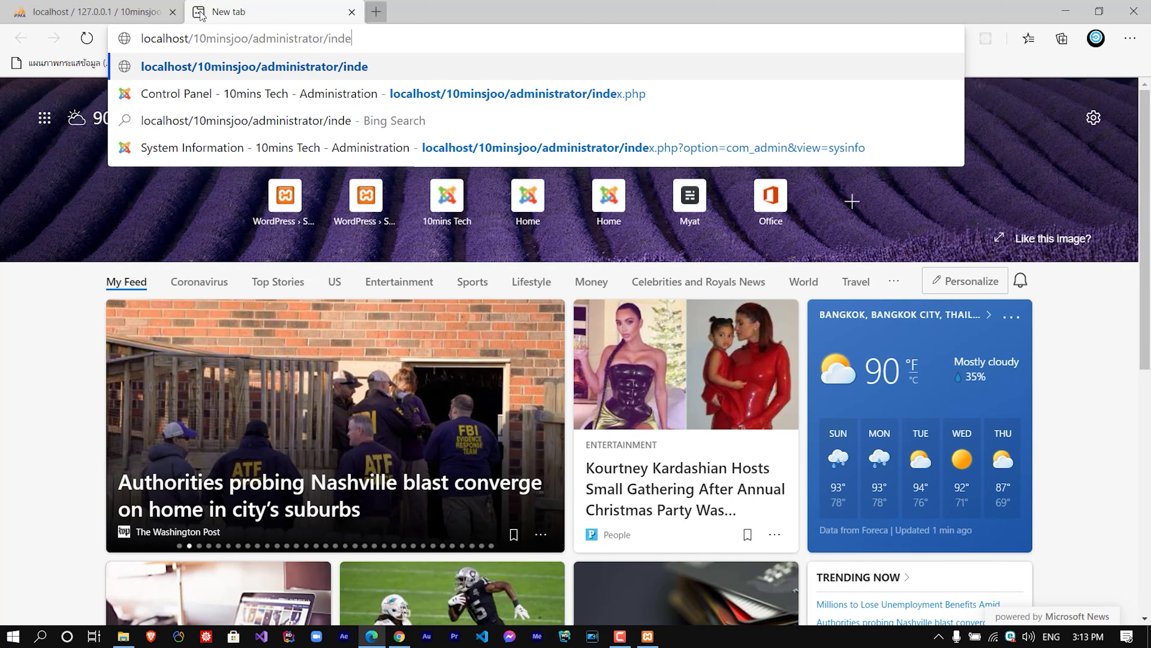
key("BackSpace")
key("BackSpace")
key("BackSpace")
key("BackSpace")
key("Return")
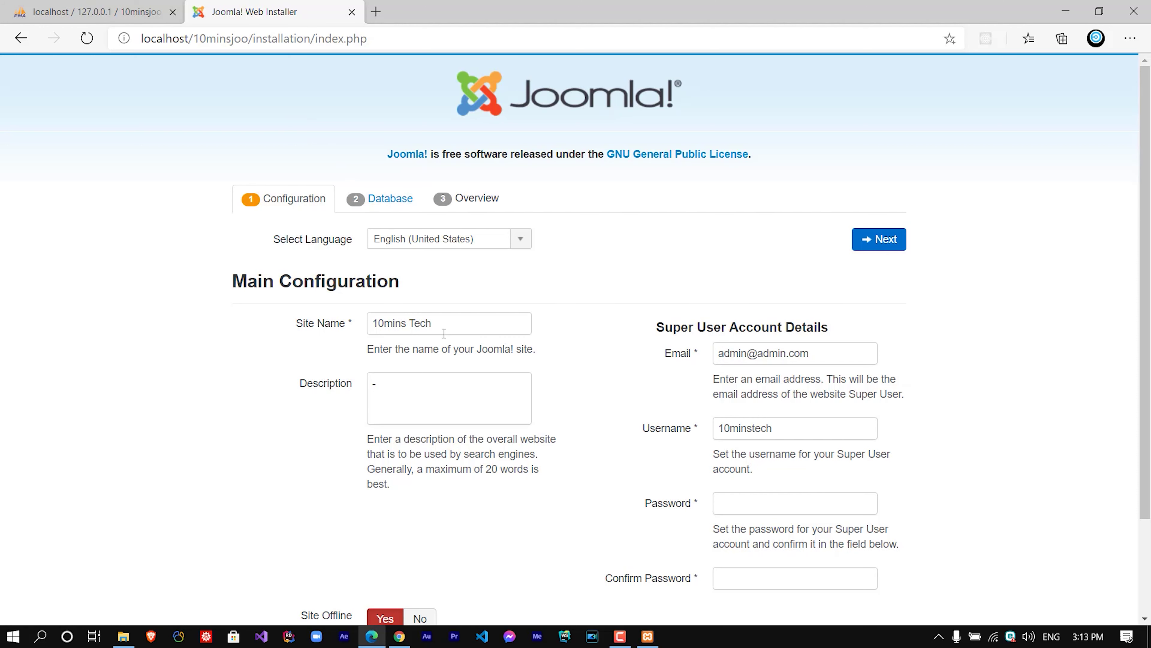
Set Site Offline to No in the installer's configuration step.
scroll(468, 284, "down", 3)
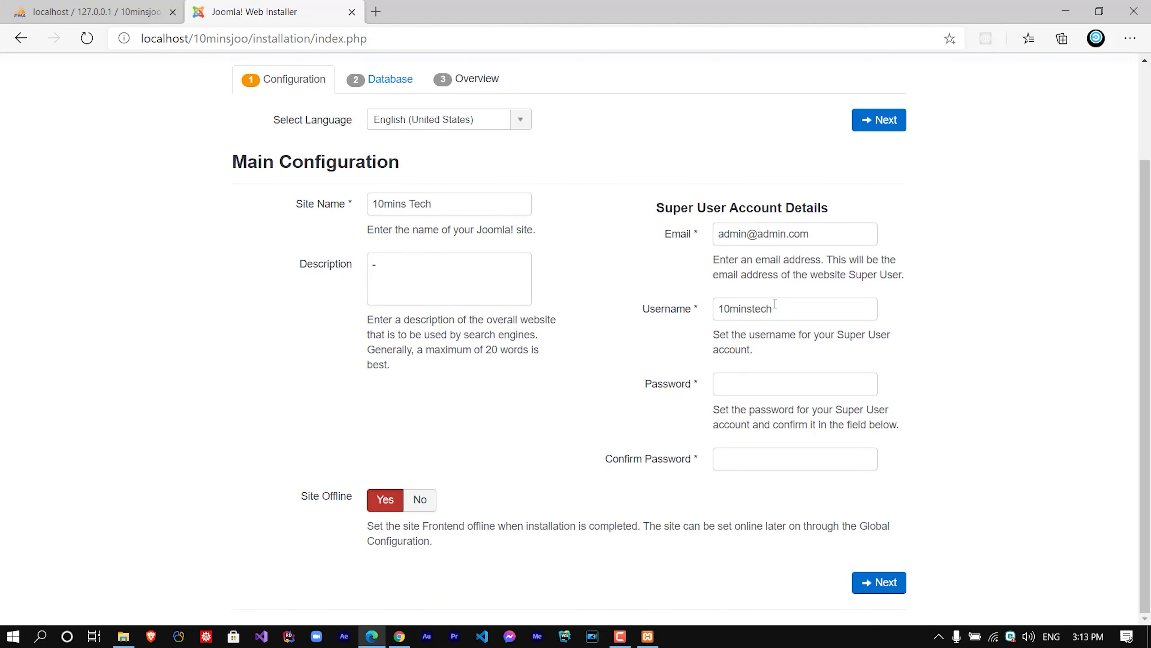
left_click(417, 504)
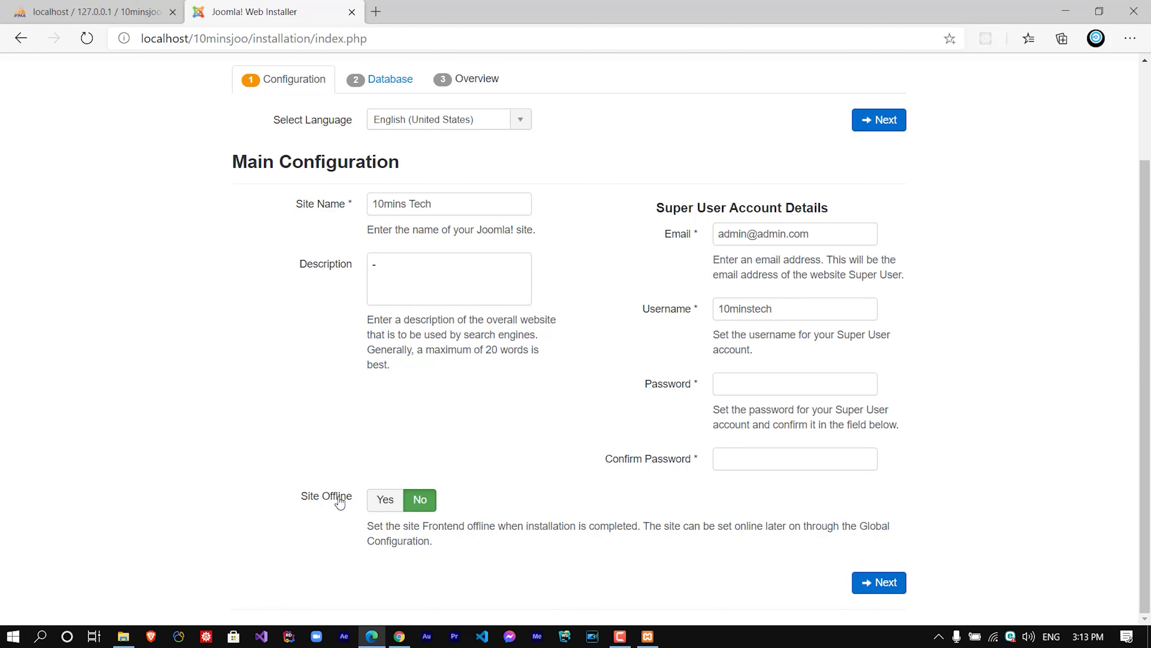
scroll(550, 232, "up", 2)
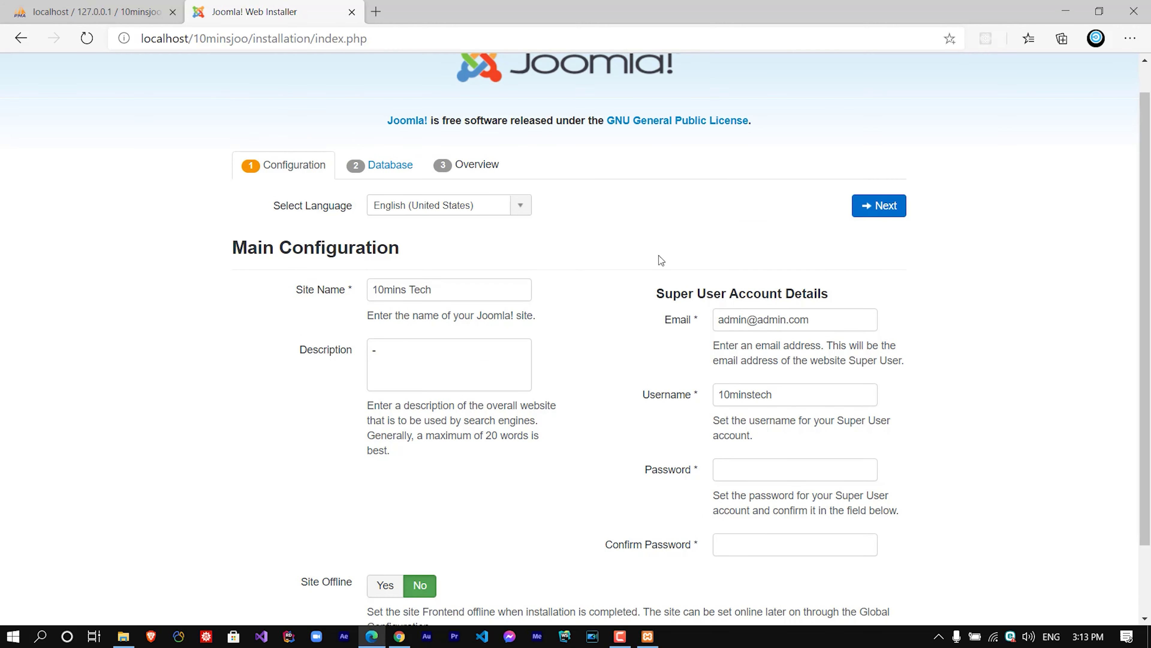
scroll(412, 379, "down", 2)
scroll(414, 383, "up", 2)
scroll(413, 384, "up", 1)
Enter the super user password in Password and Confirm Password, then continue.
left_click(783, 363)
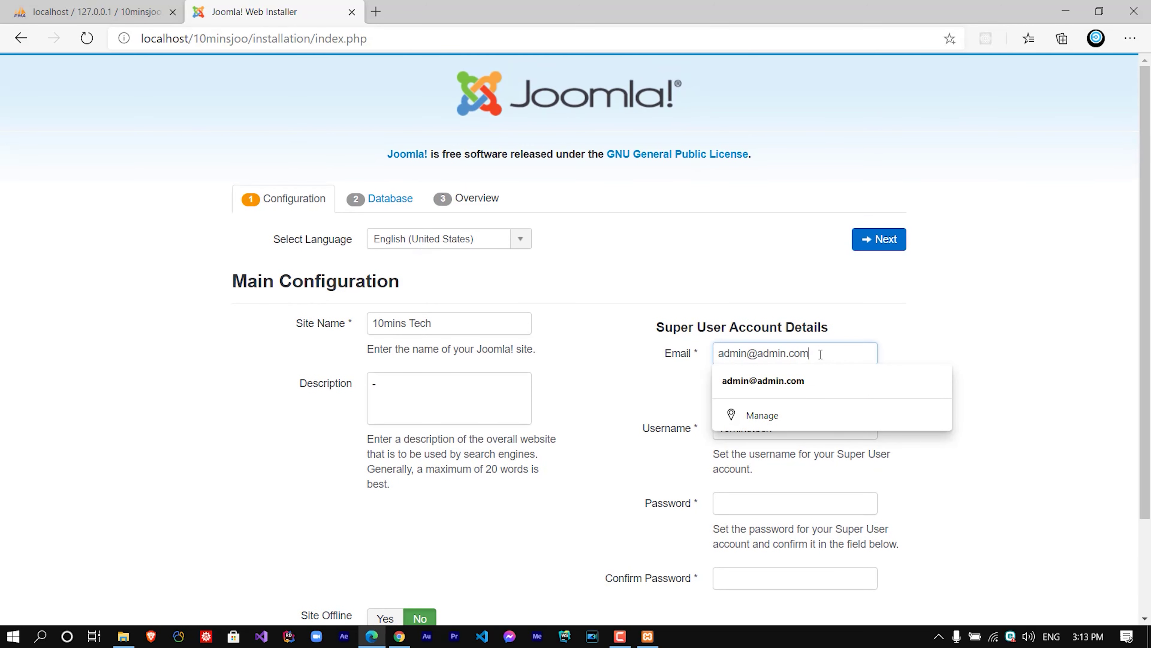
left_click(753, 447)
left_click(748, 514)
type("1234")
left_click(726, 572)
type("12345")
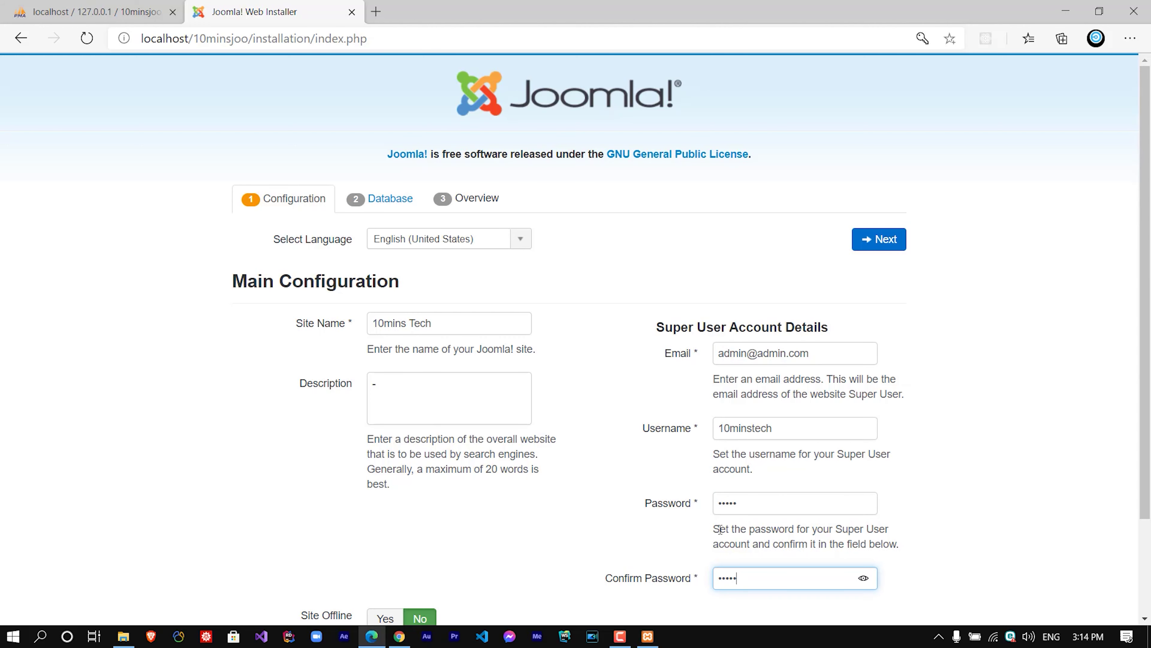
scroll(720, 529, "down", 3)
left_click(419, 283)
scroll(419, 283, "up", 3)
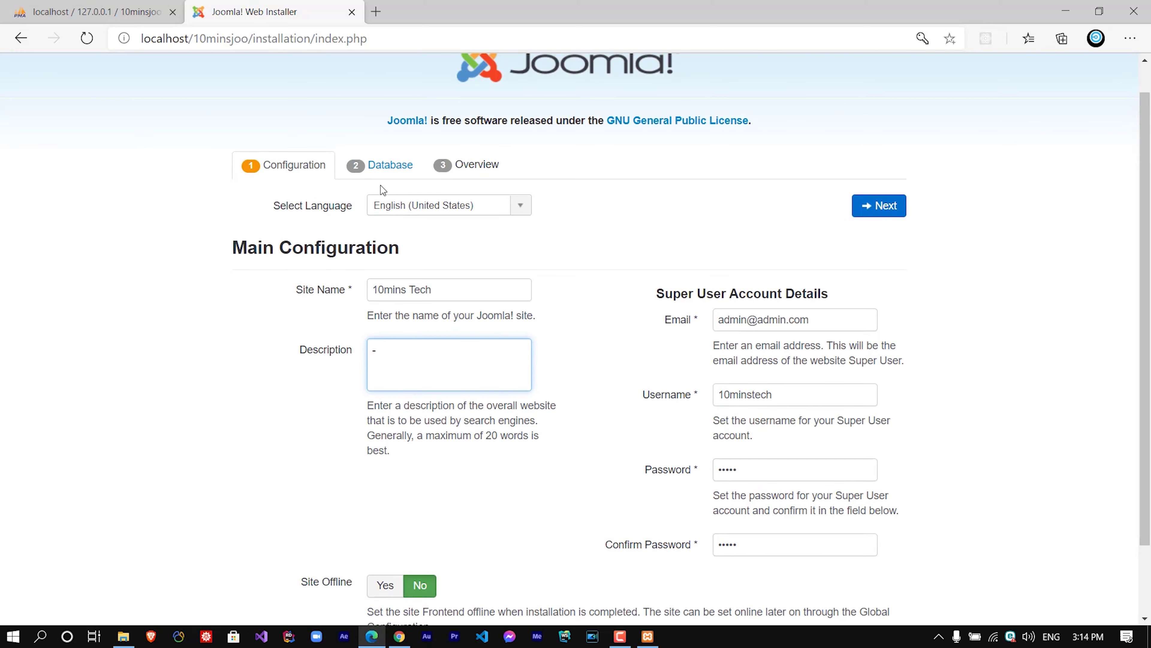
left_click(383, 166)
Compare the installer's Database Name 10minsjoo with the database in phpMyAdmin.
scroll(405, 374, "down", 2)
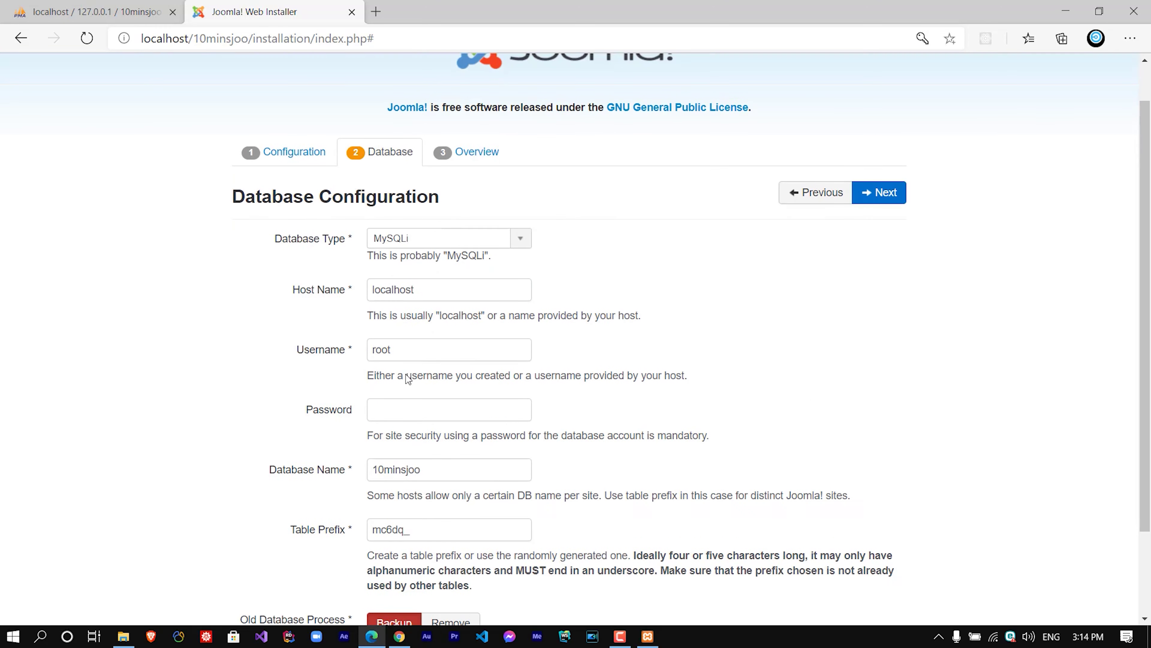
left_click(452, 428)
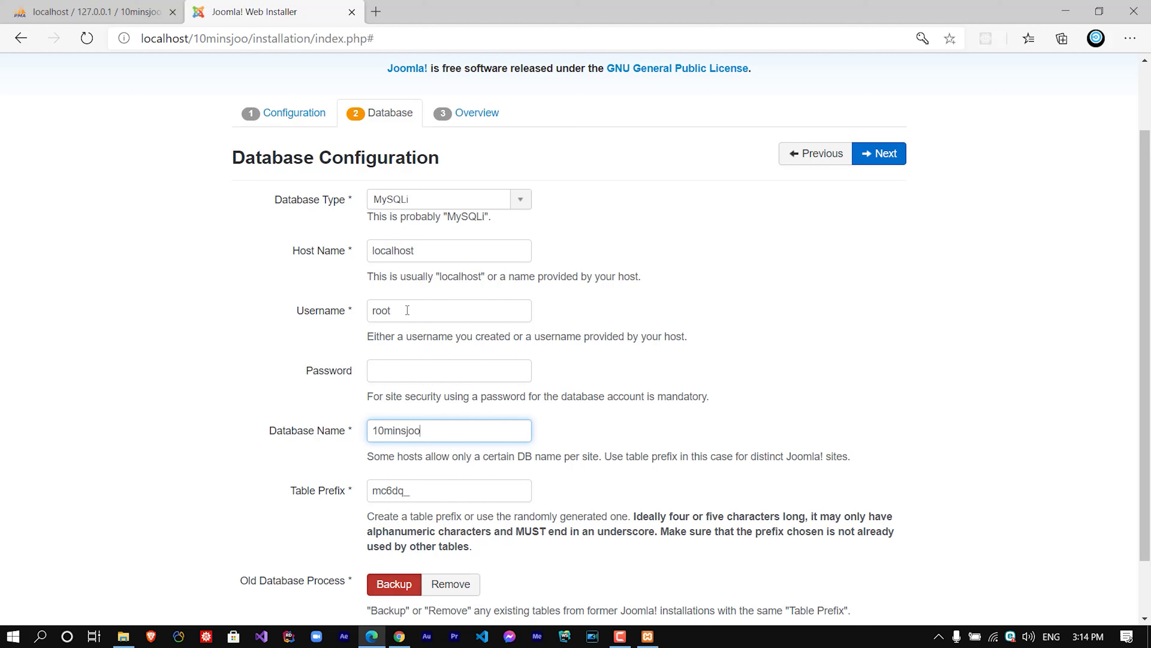
left_click(383, 372)
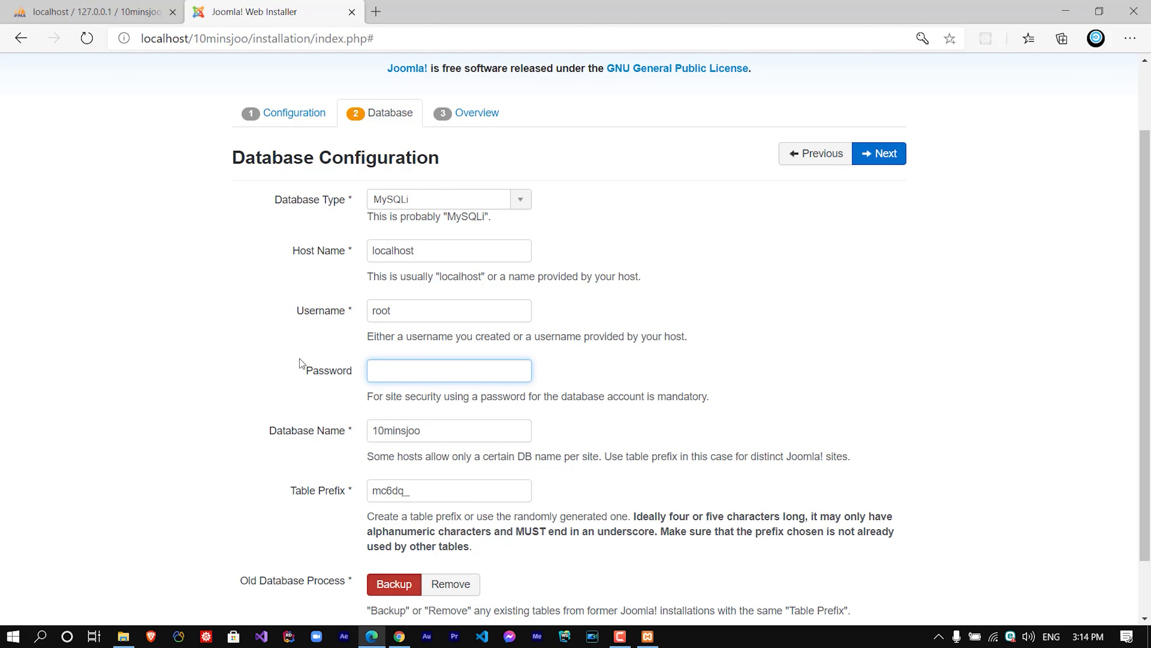
scroll(393, 409, "up", 2)
scroll(391, 446, "down", 3)
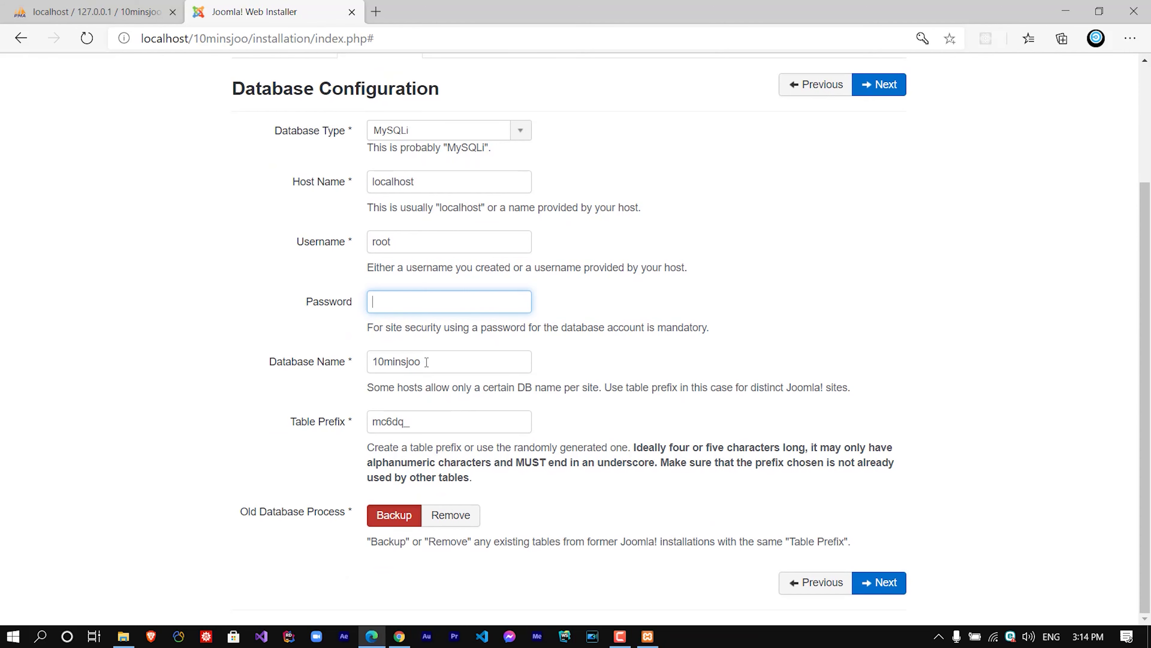
left_click_drag(426, 362, 270, 301)
left_click(91, 11)
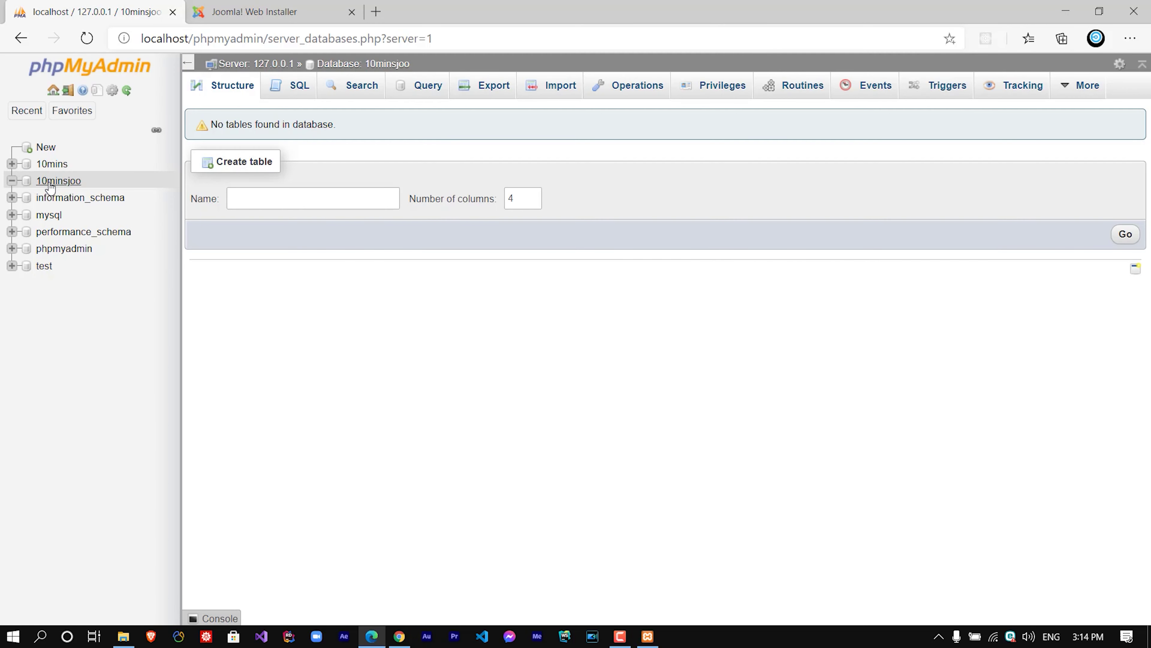
left_click(254, 12)
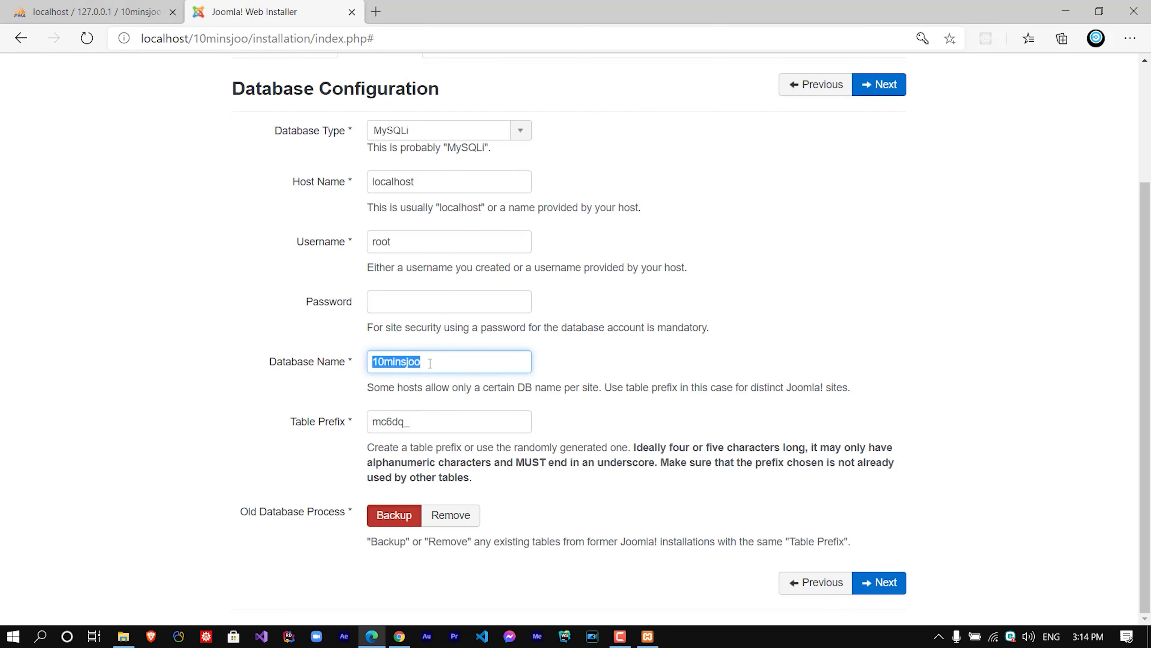
Submit the database settings and select Blog English (GB) sample data.
left_click(873, 588)
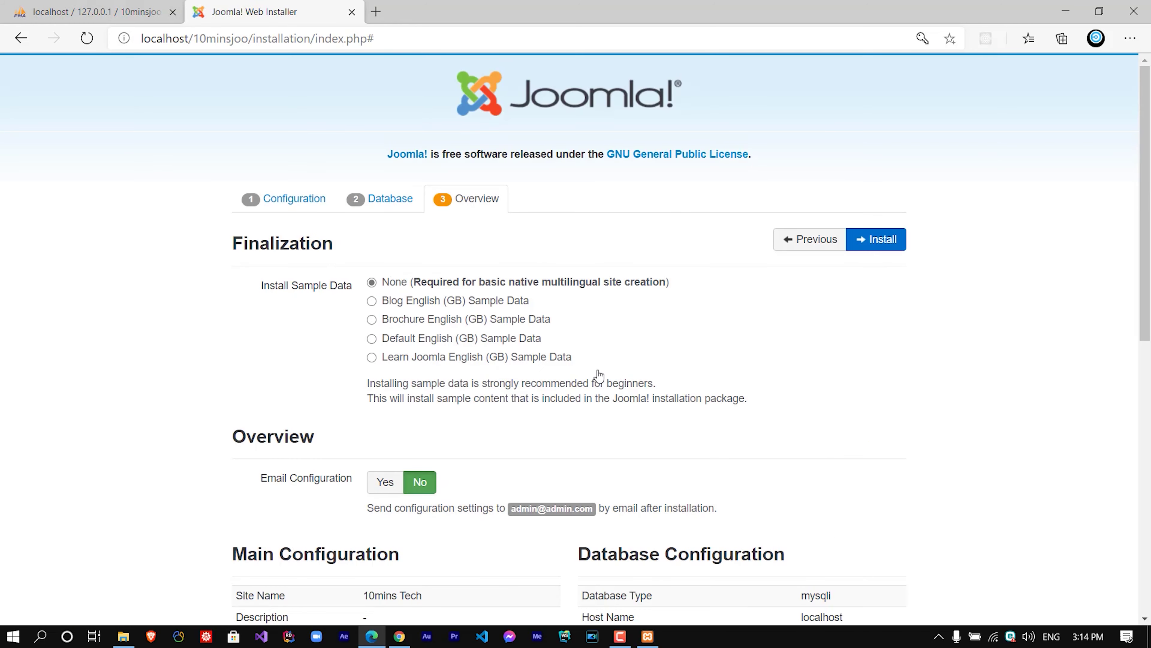
scroll(528, 376, "down", 2)
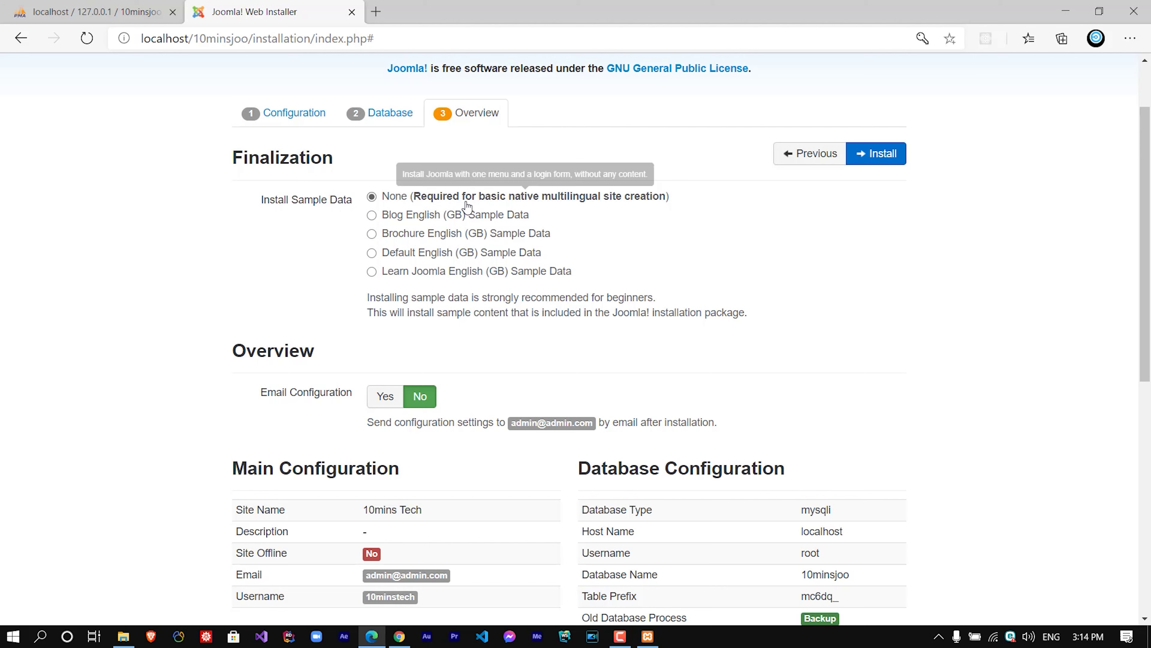
left_click(373, 217)
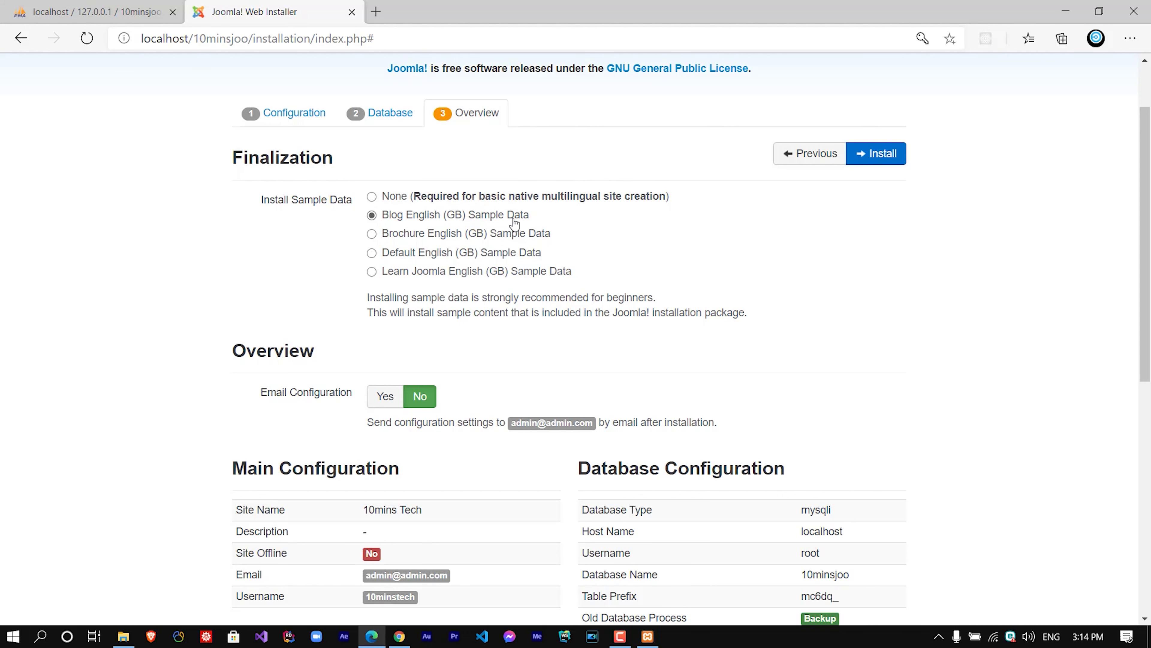
Review the Overview pre-installation checks and install the site.
scroll(467, 370, "down", 4)
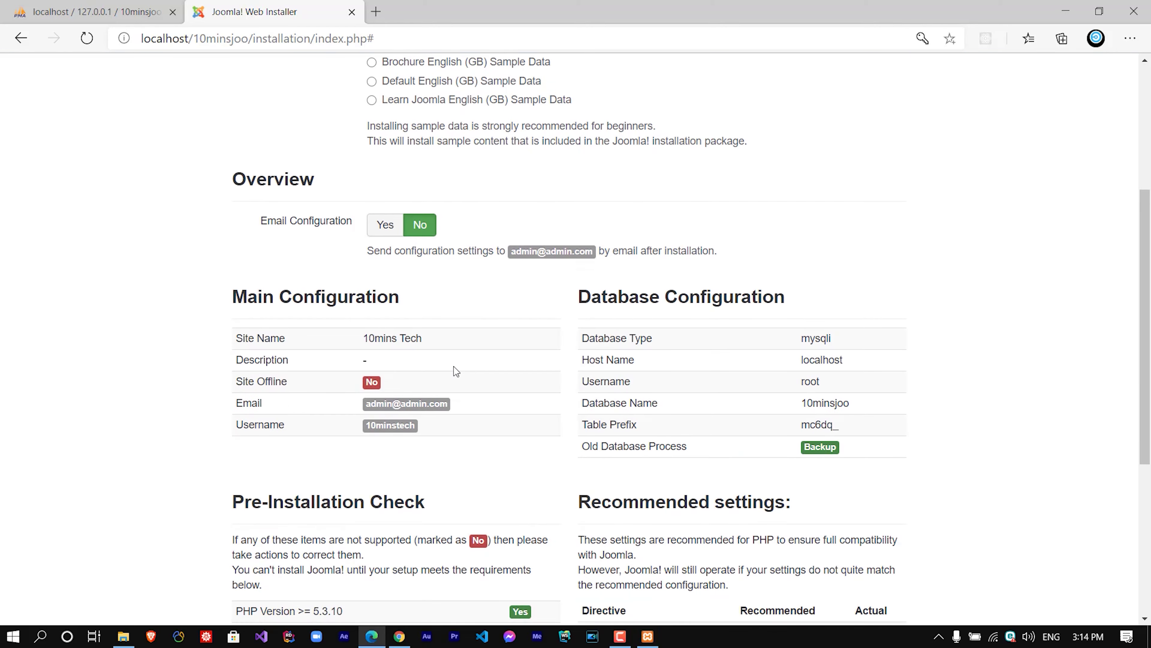
scroll(416, 361, "up", 3)
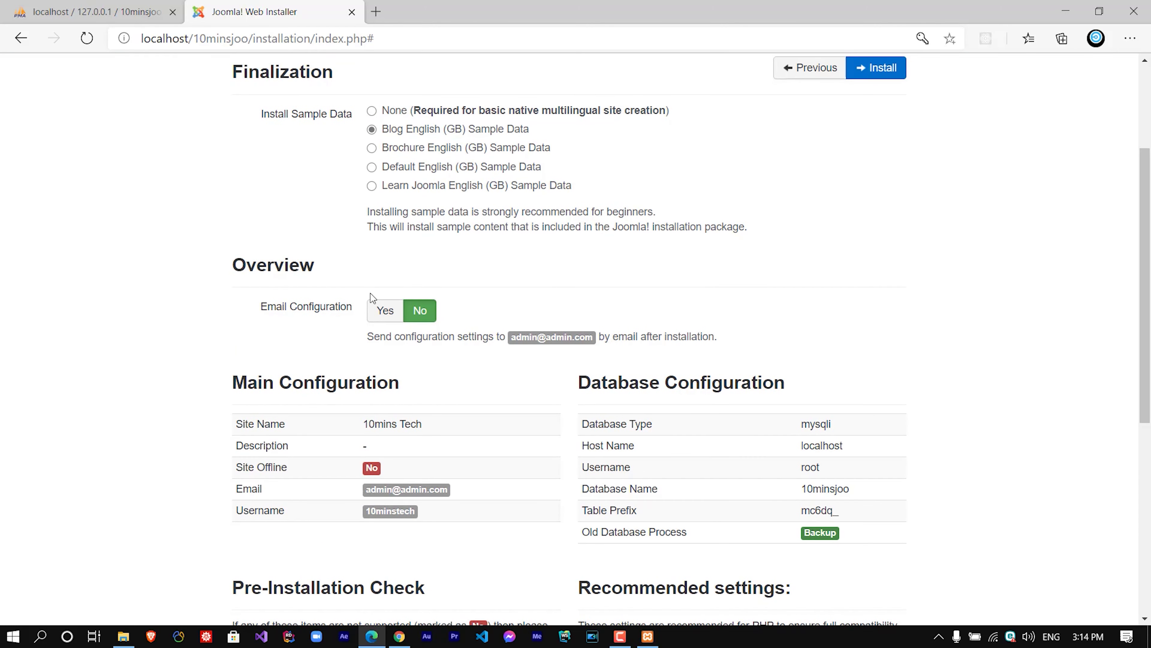
scroll(484, 348, "down", 5)
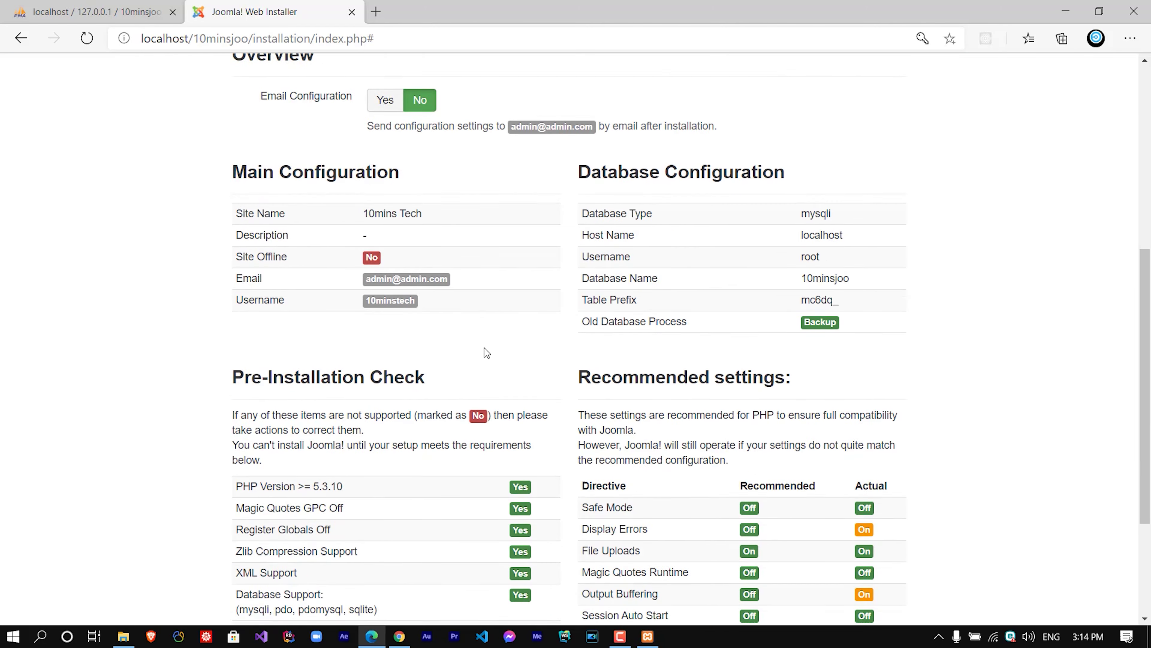
scroll(485, 348, "down", 3)
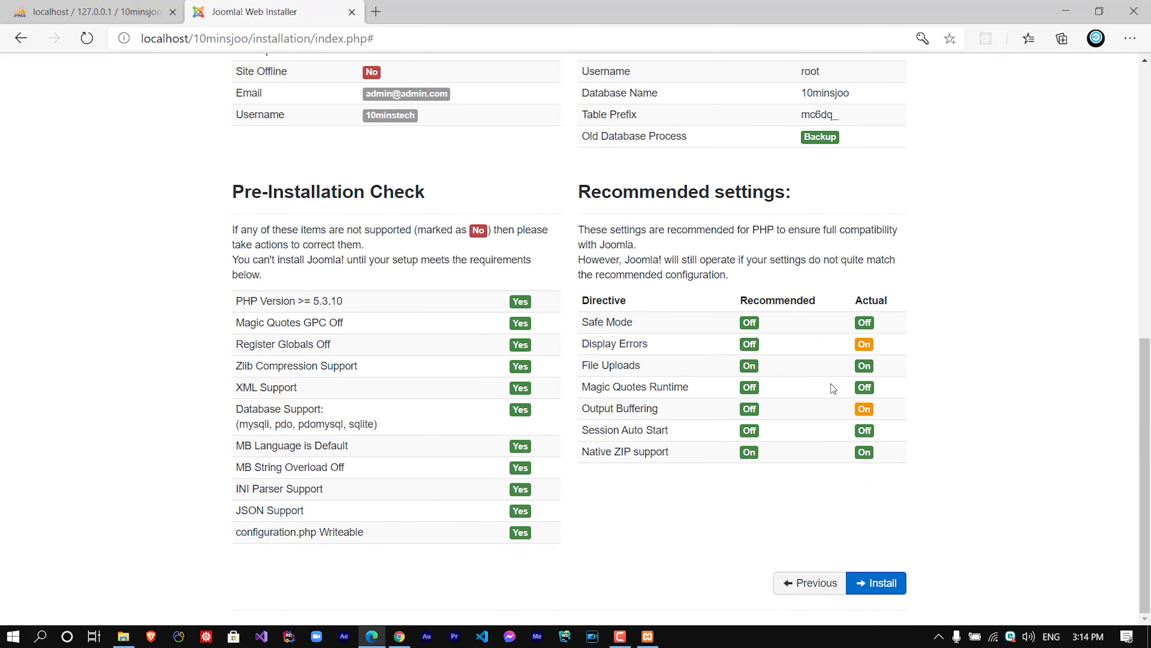
scroll(856, 344, "up", 13)
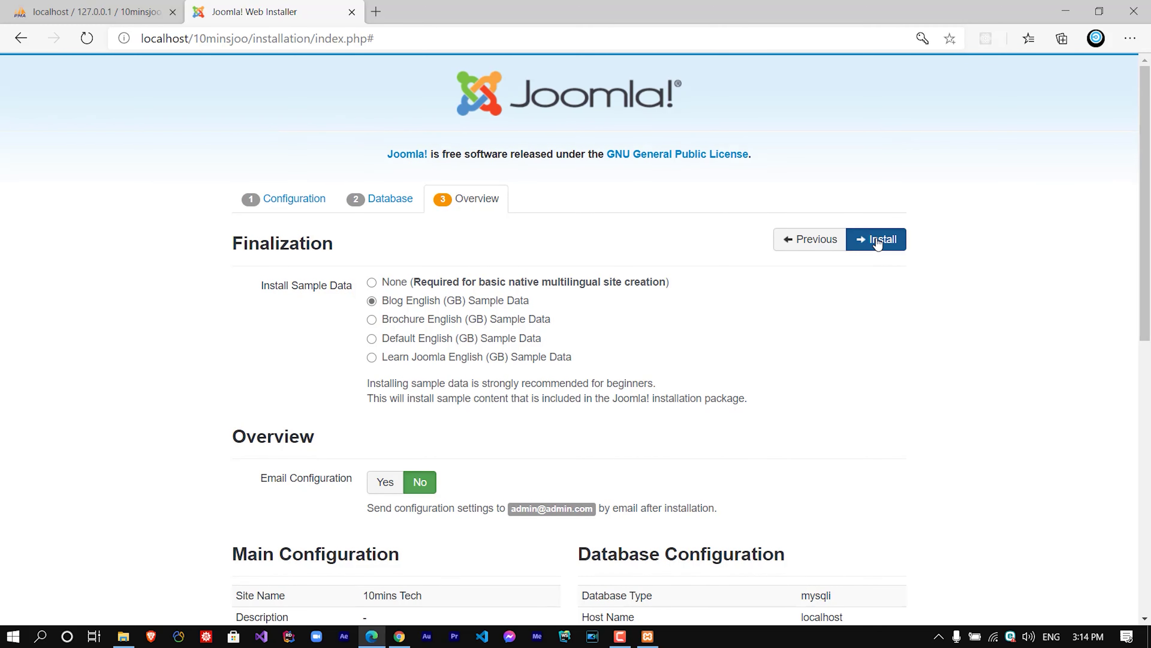
left_click(877, 240)
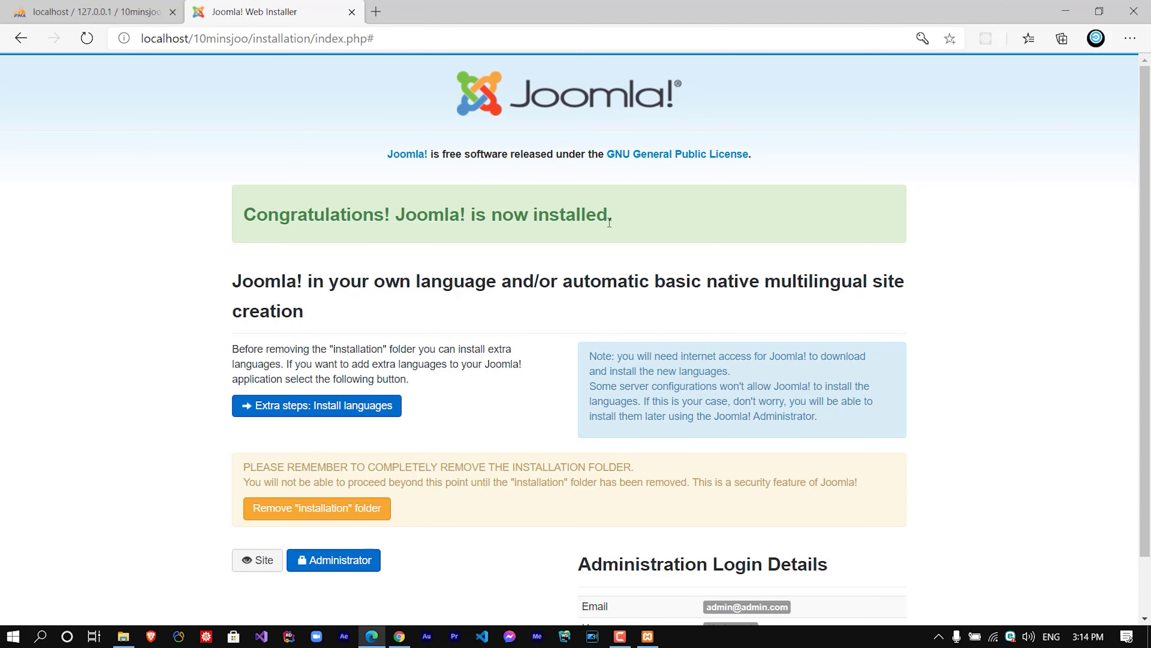
Remove the 'installation' folder from the server to finish the Joomla! install.
scroll(402, 385, "down", 2)
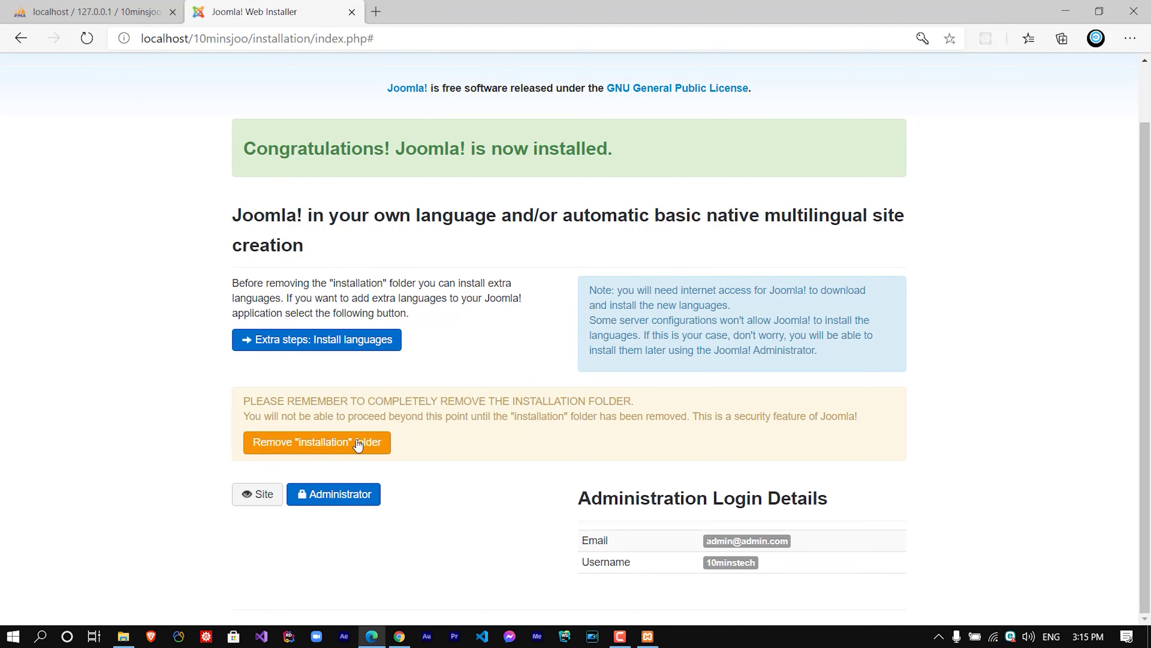
left_click(327, 447)
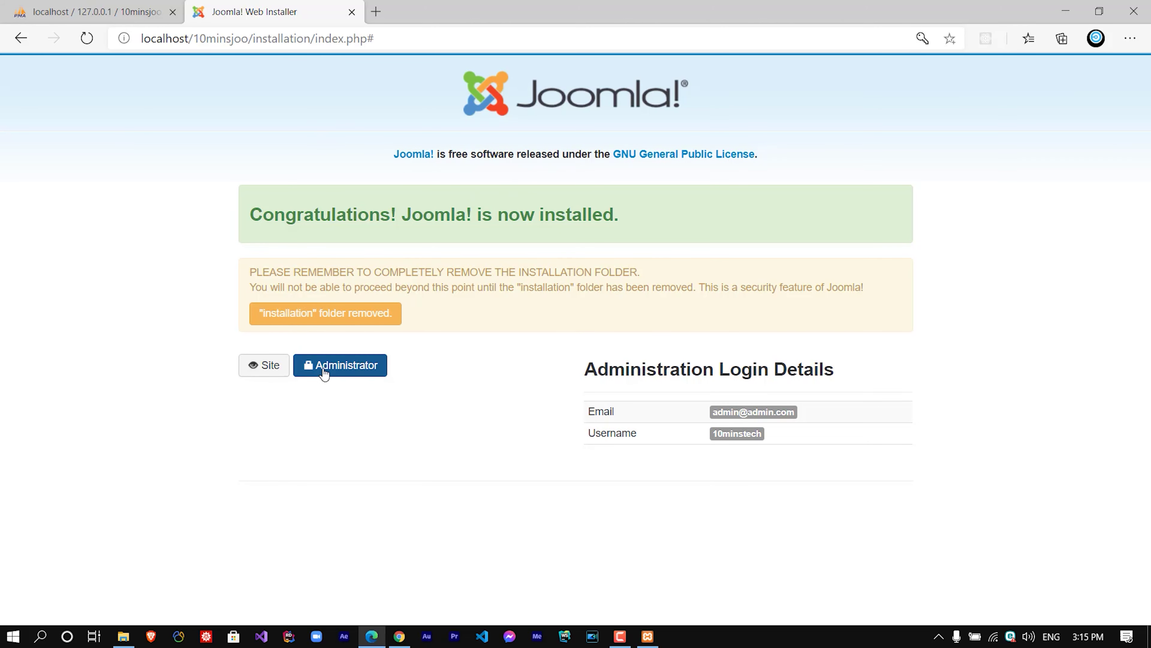
Open the 10mins Tech front page and read the 'Welcome to your blog' sample article.
left_click(255, 368)
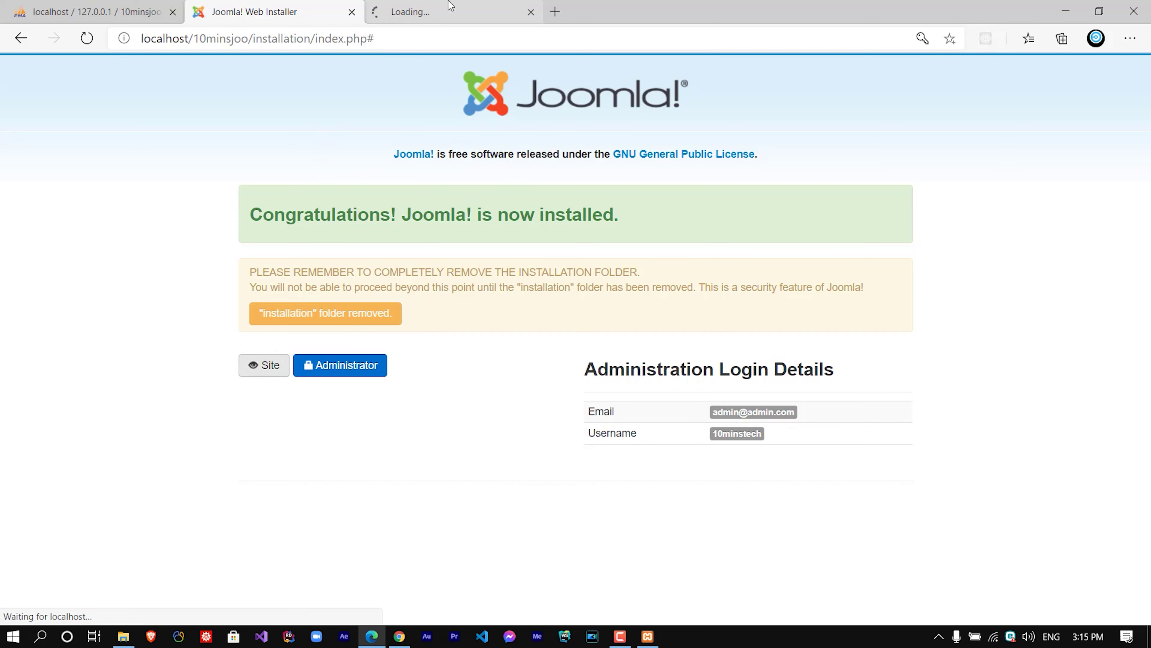
scroll(353, 281, "down", 8)
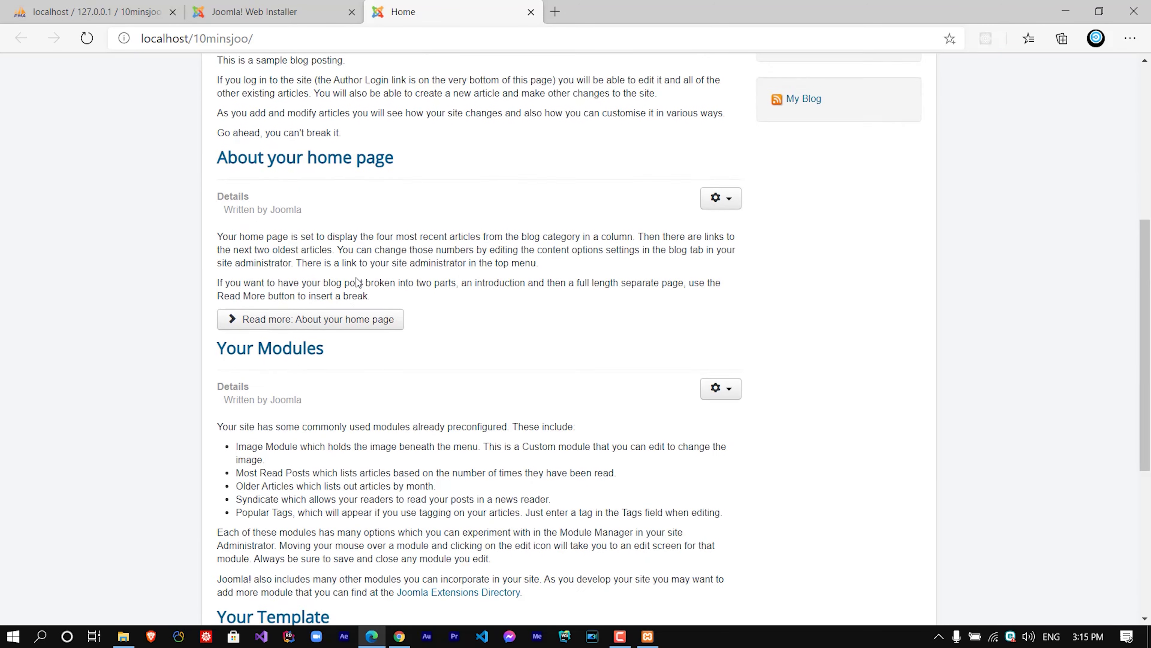
scroll(363, 181, "up", 8)
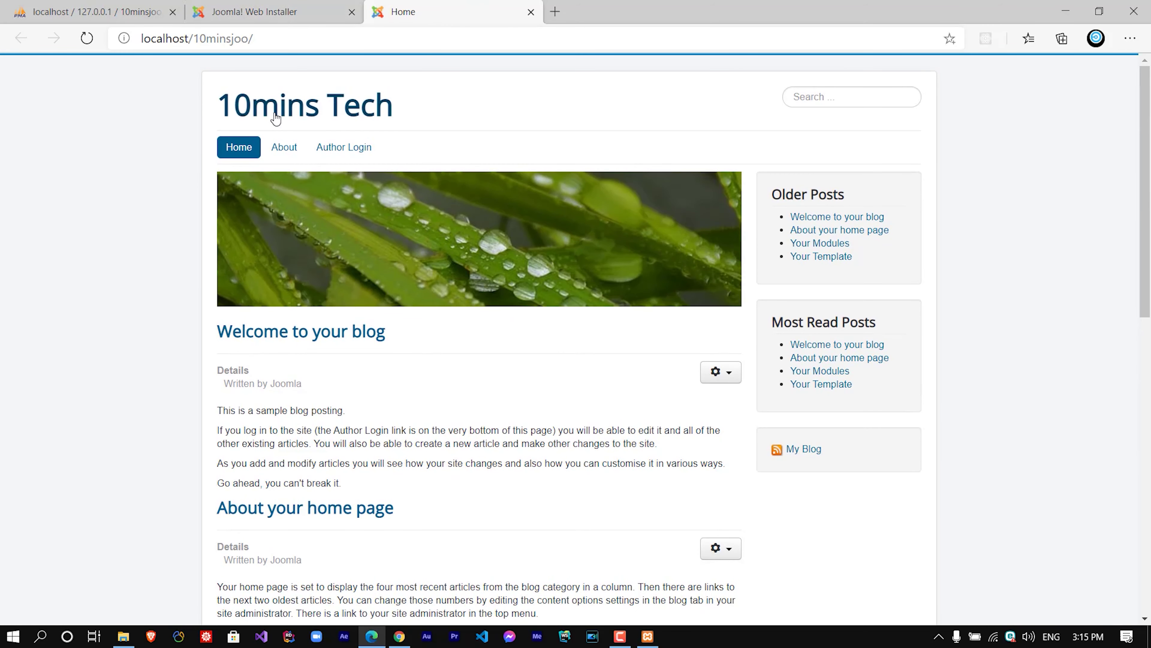
scroll(325, 196, "down", 15)
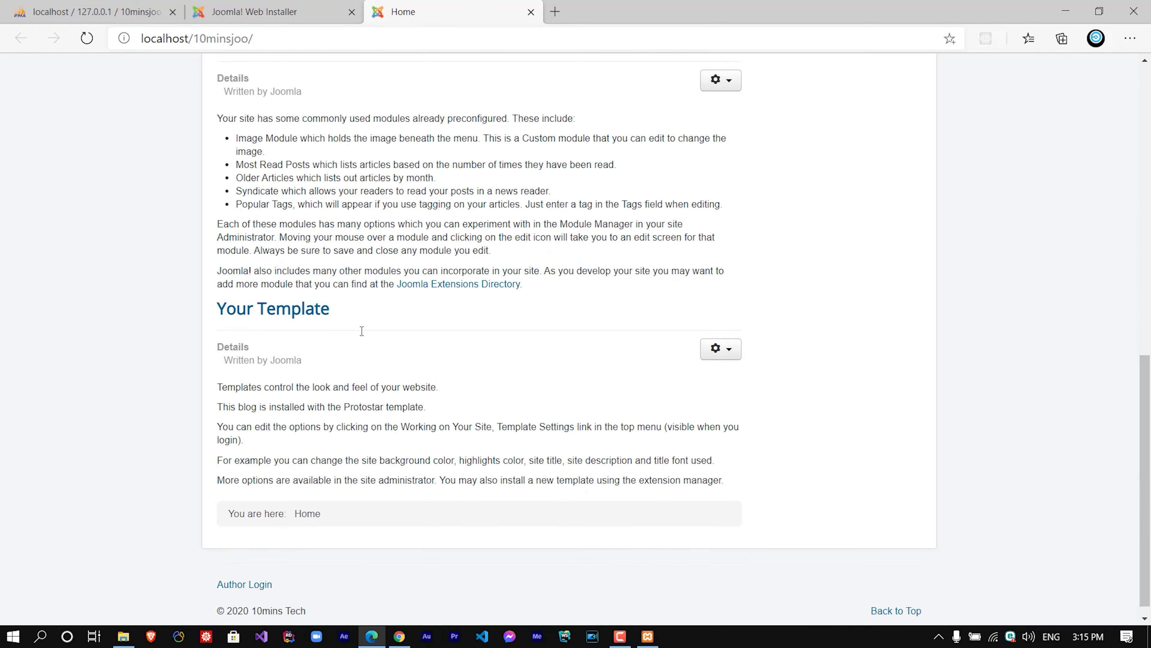
scroll(405, 325, "up", 15)
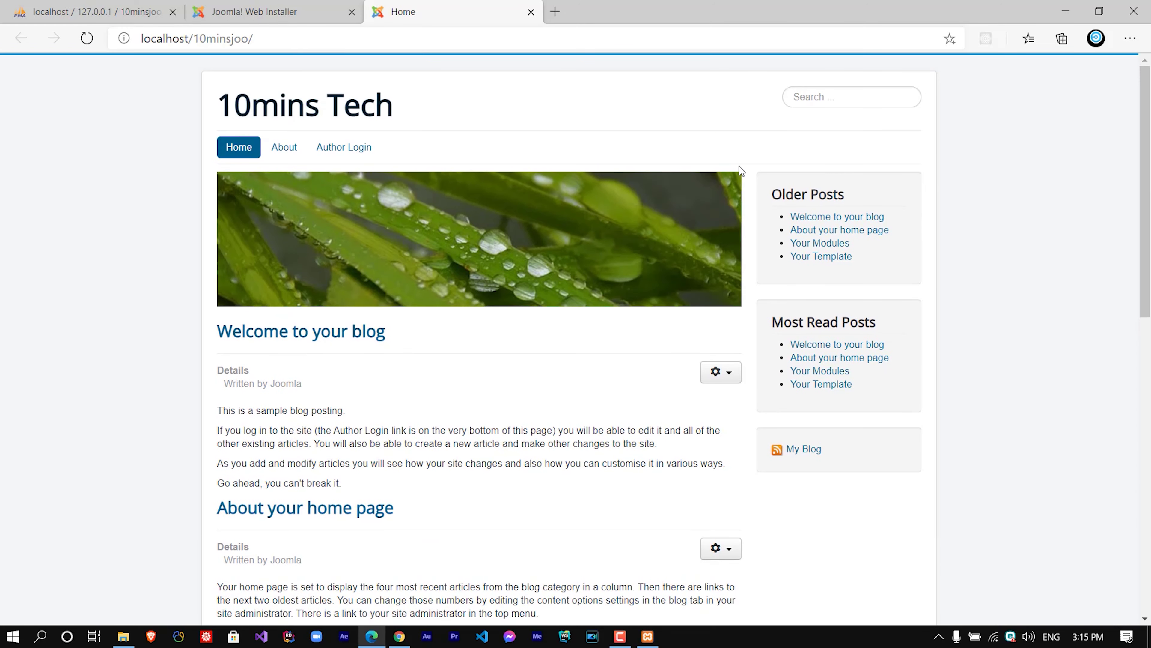
left_click(828, 216)
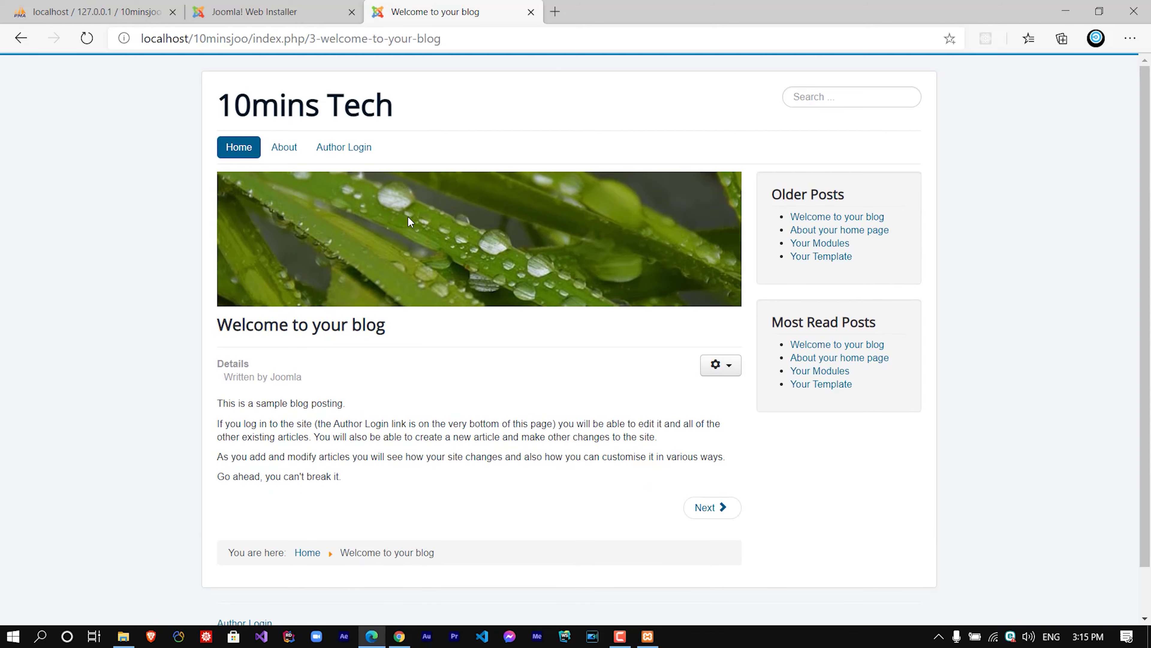
scroll(754, 293, "down", 1)
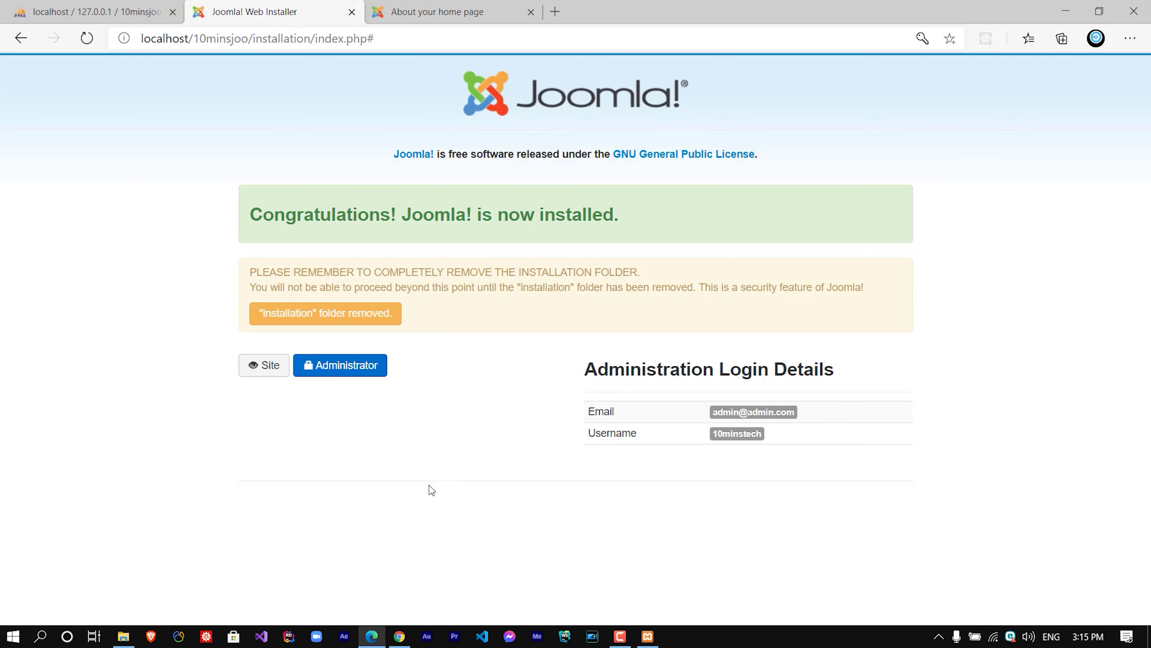
Log in to the 10mins Tech administrator with the saved username and the account password.
left_click(342, 367)
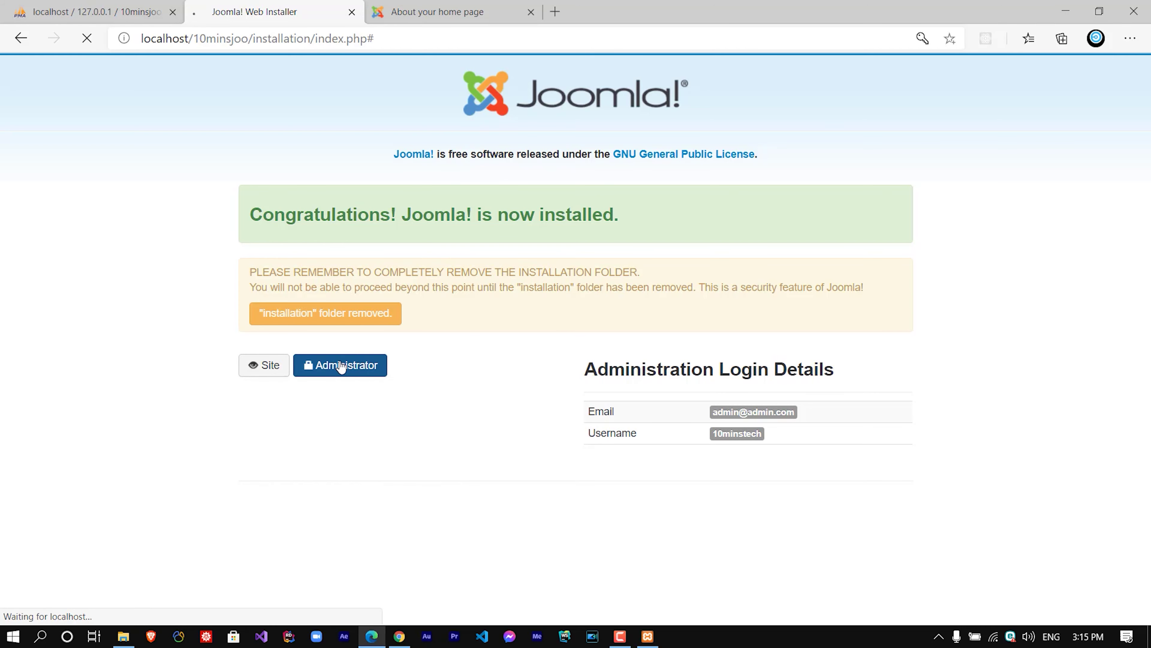
left_click(530, 281)
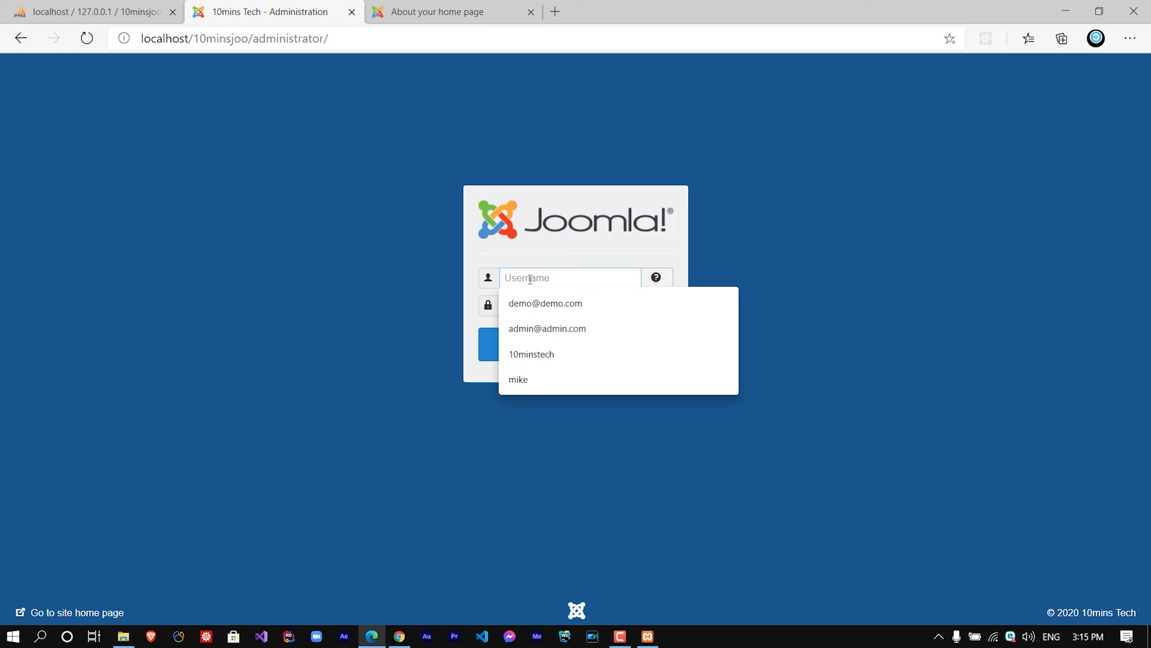
left_click(550, 363)
left_click(529, 303)
type("•••••")
left_click(555, 356)
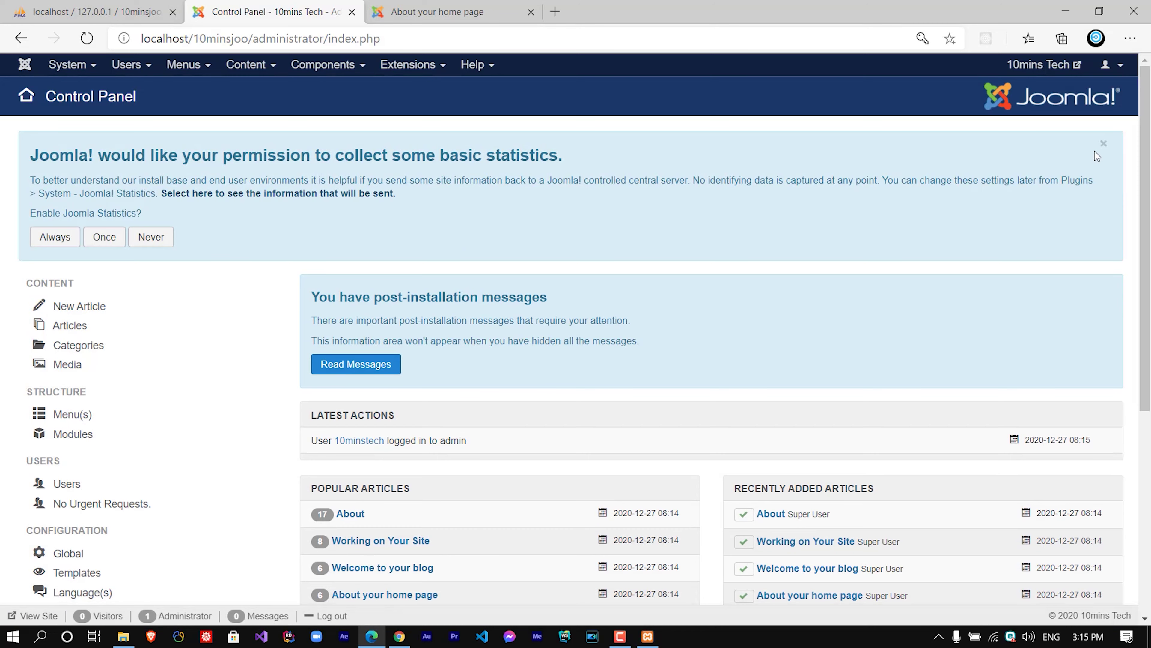
Dismiss the statistics permission notice and start a new article from the Control Panel.
left_click(1104, 144)
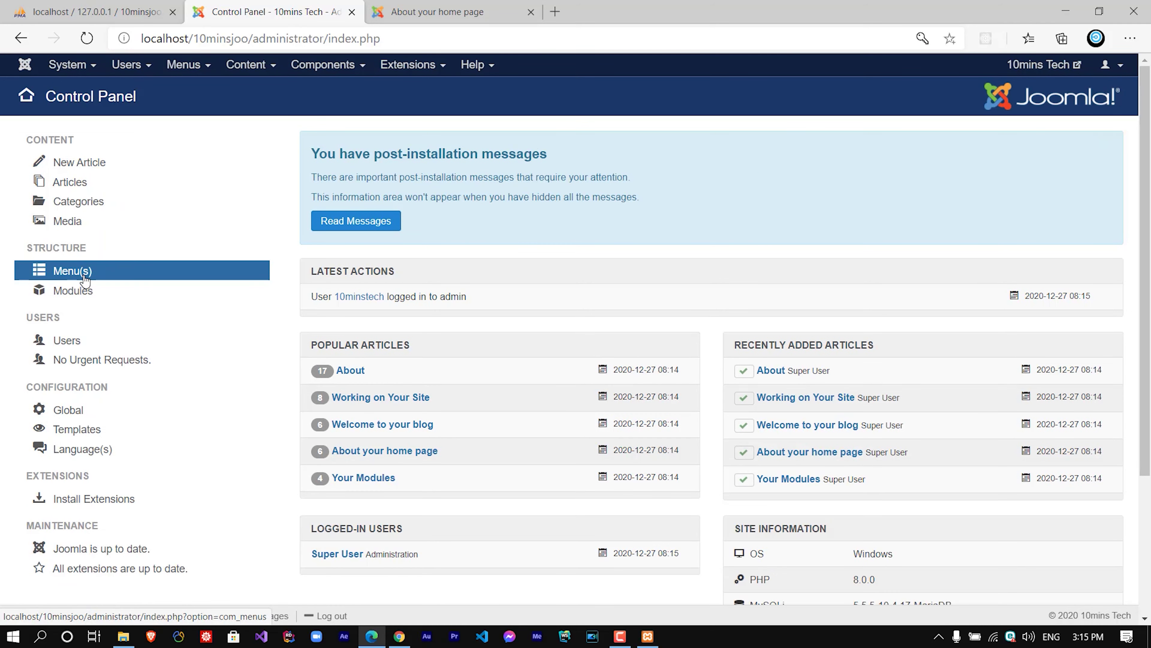
left_click(422, 11)
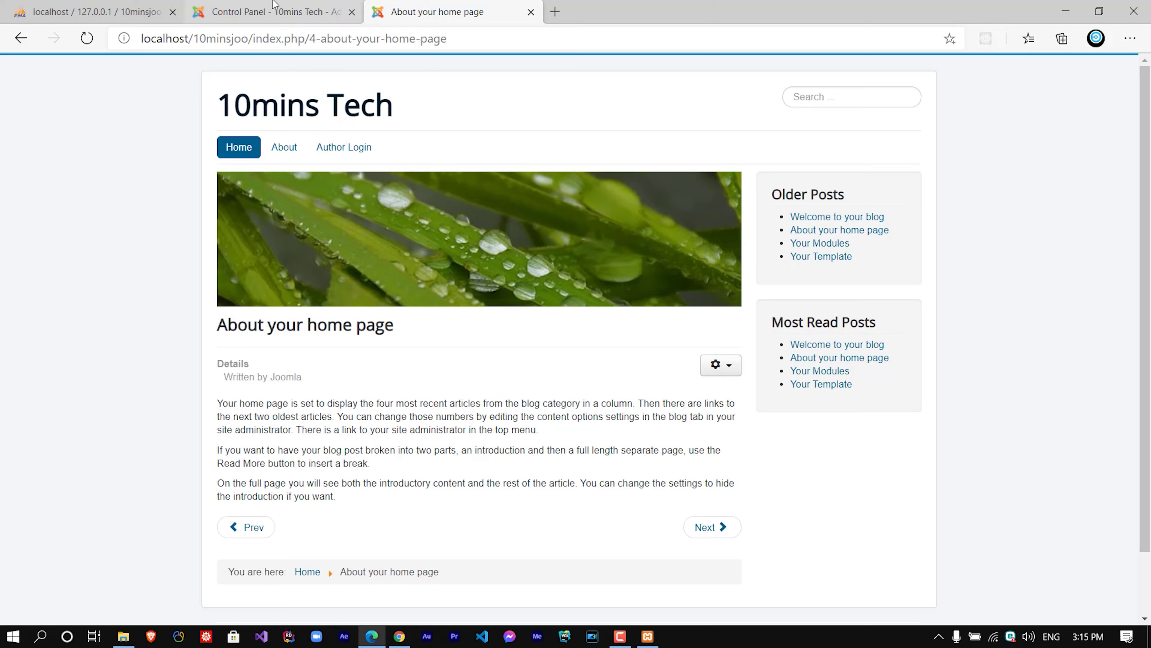
left_click(274, 6)
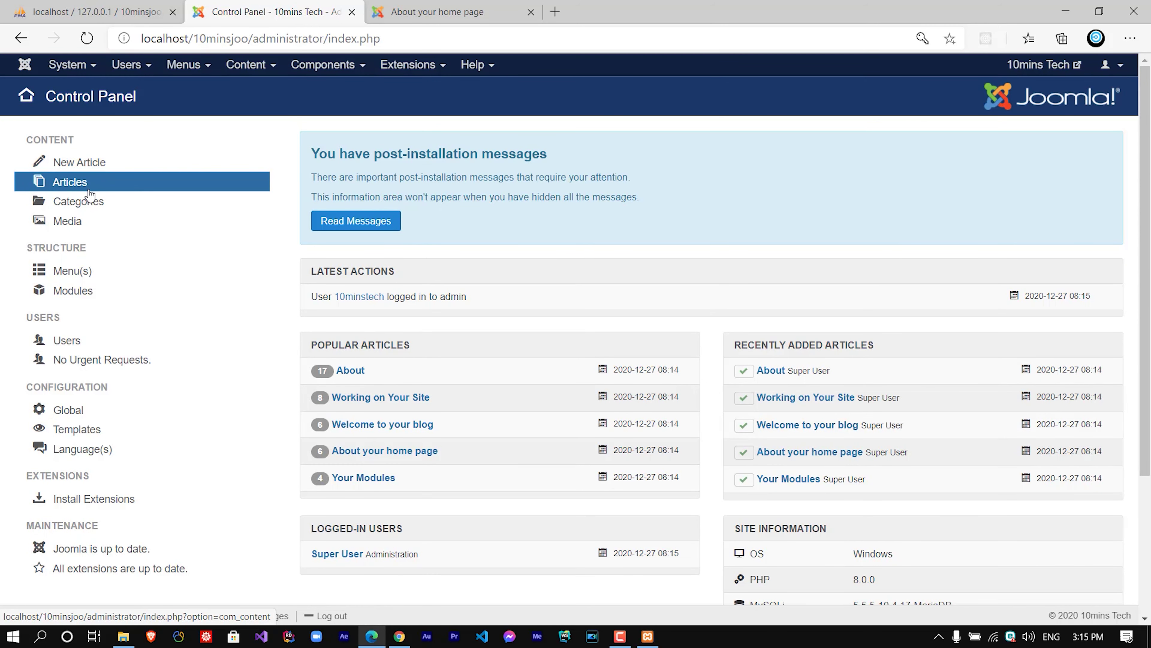
scroll(97, 474, "down", 3)
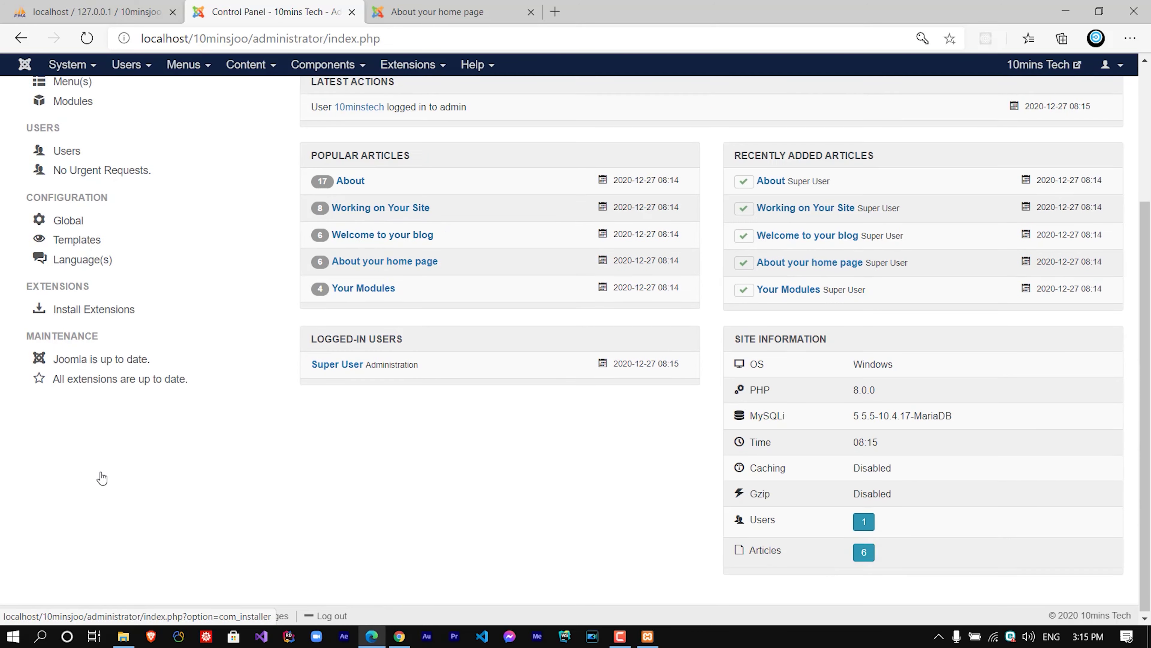
scroll(101, 469, "up", 3)
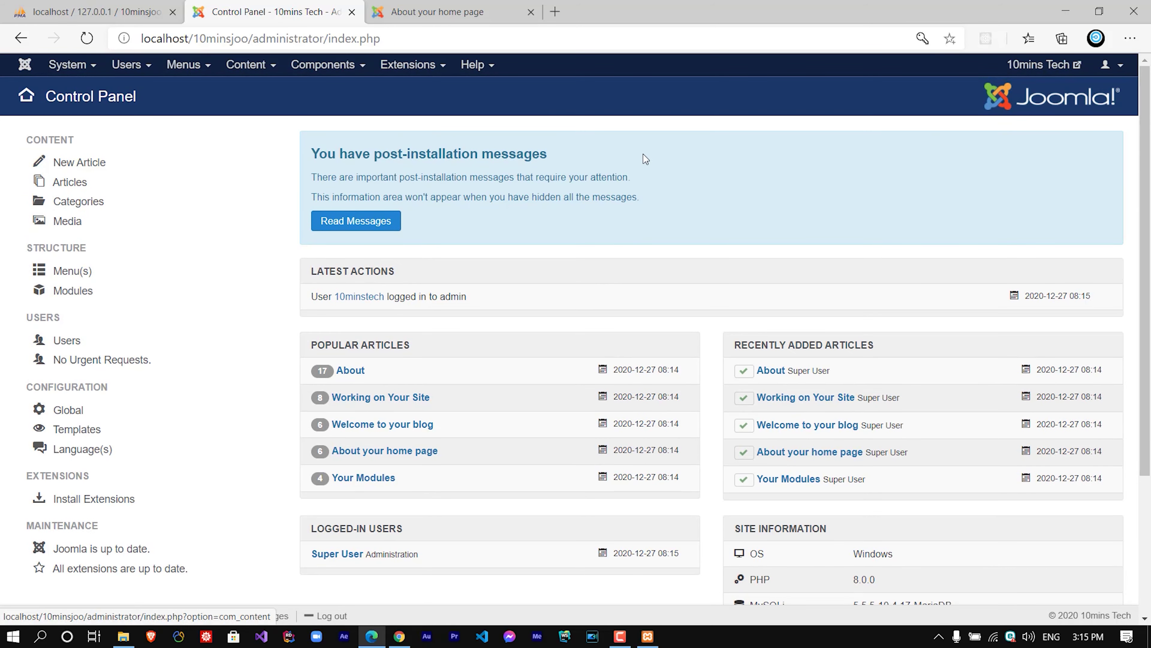
left_click(68, 162)
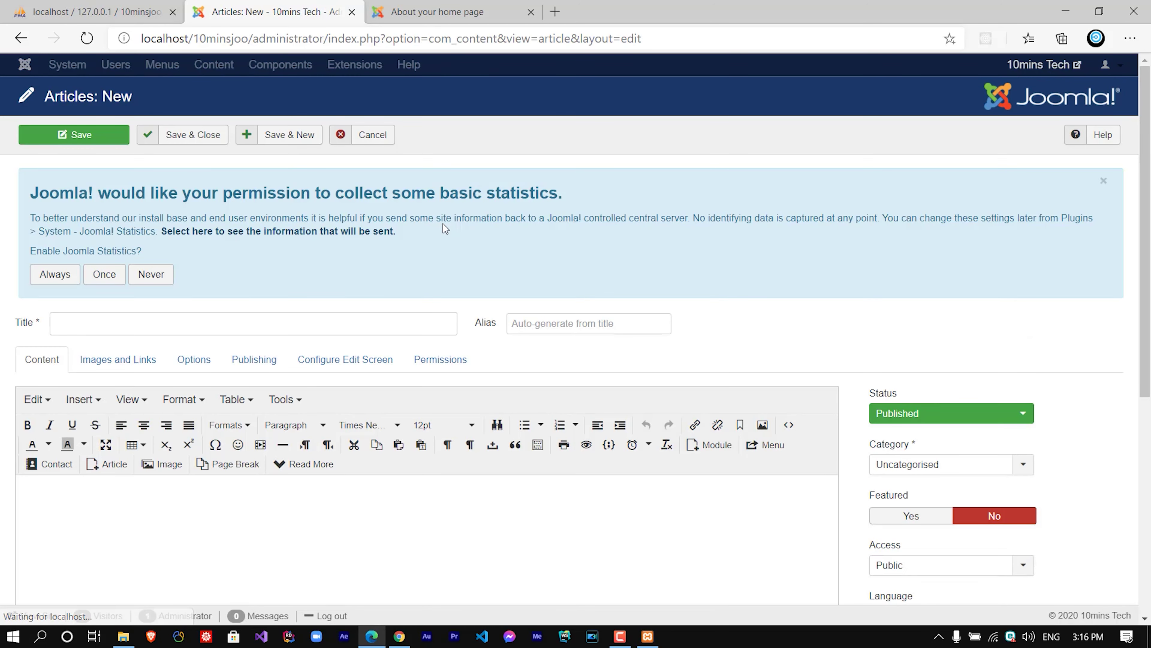
Title the new article 'Hello 10minstech' and write 'Hello World' as its body.
left_click(65, 321)
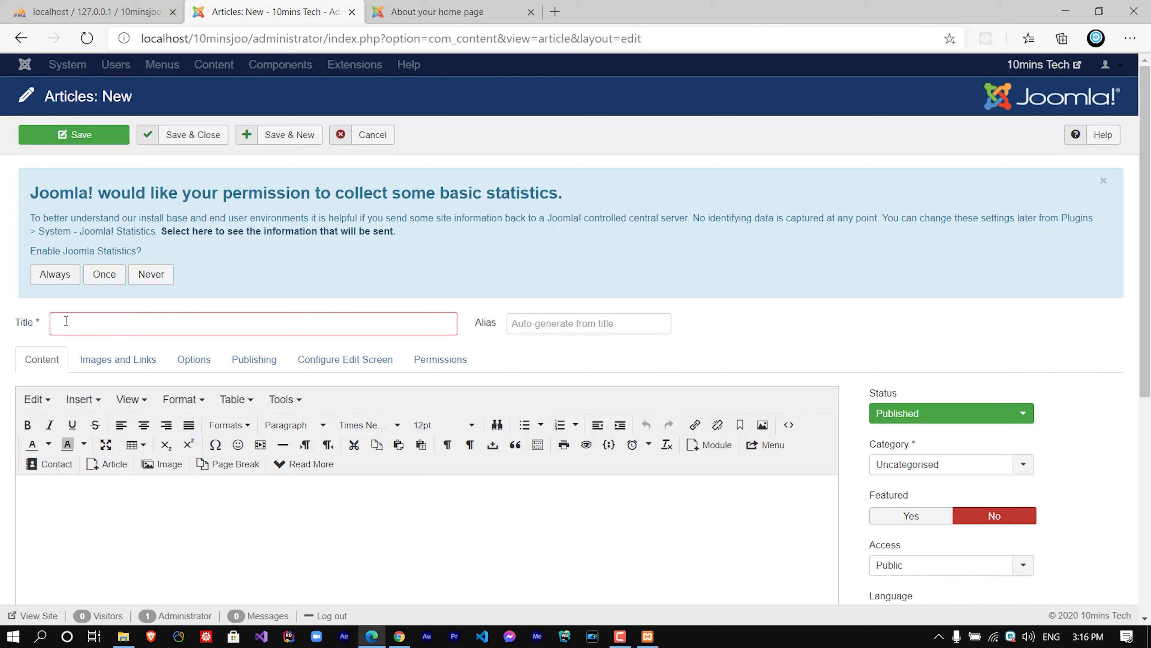
type("H")
key("BackSpace")
type("Hello ")
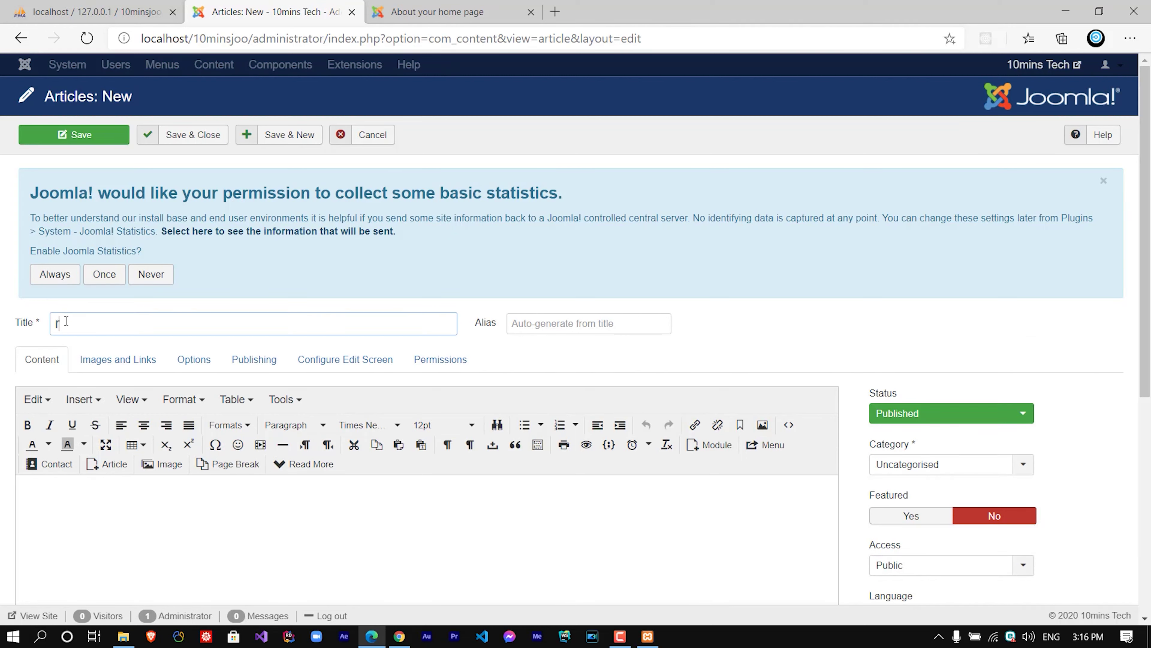
type("10minstech")
left_click(55, 510)
type("Hello World!!")
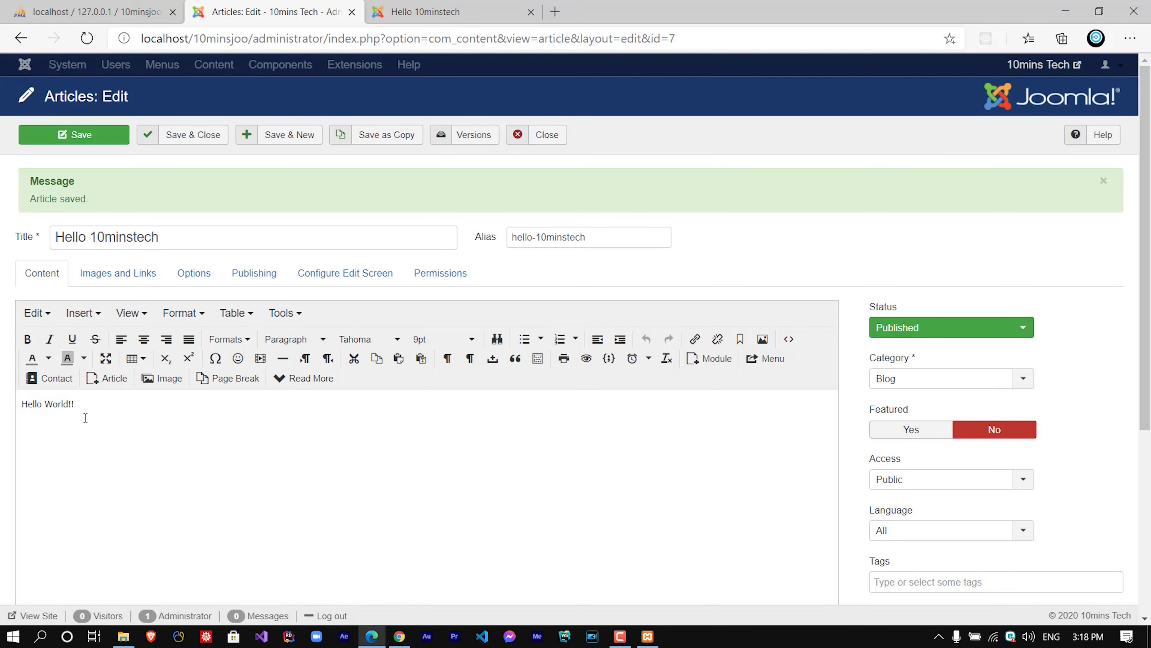
left_click(131, 421)
Save the Hello 10minstech article and view it on the site home page.
scroll(154, 420, "down", 5)
scroll(154, 420, "up", 2)
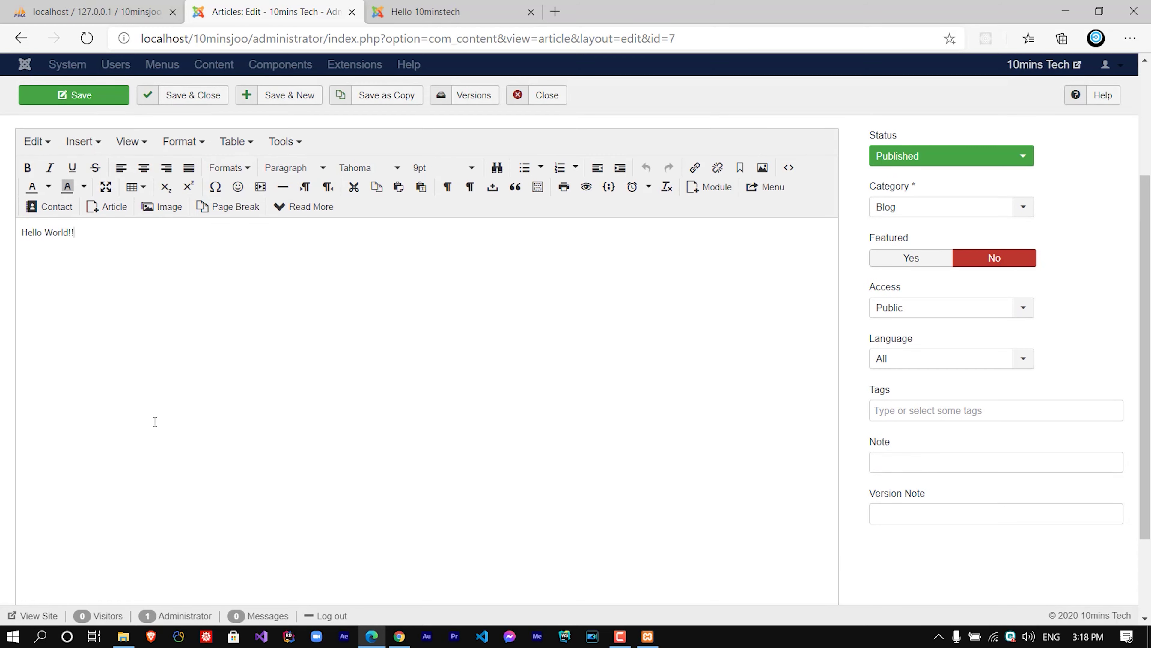
scroll(253, 327, "up", 3)
left_click(96, 137)
left_click(408, 12)
left_click(267, 145)
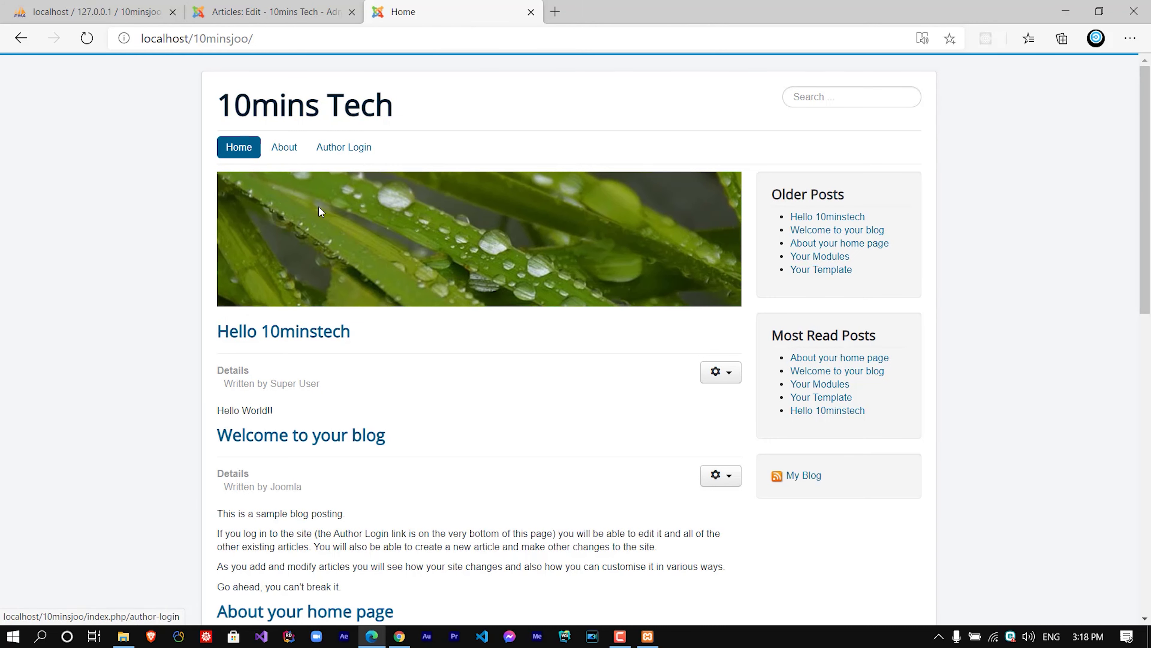
Open the Hello 10minstech post, then confirm on the home page that it tops the blog list.
left_click(278, 332)
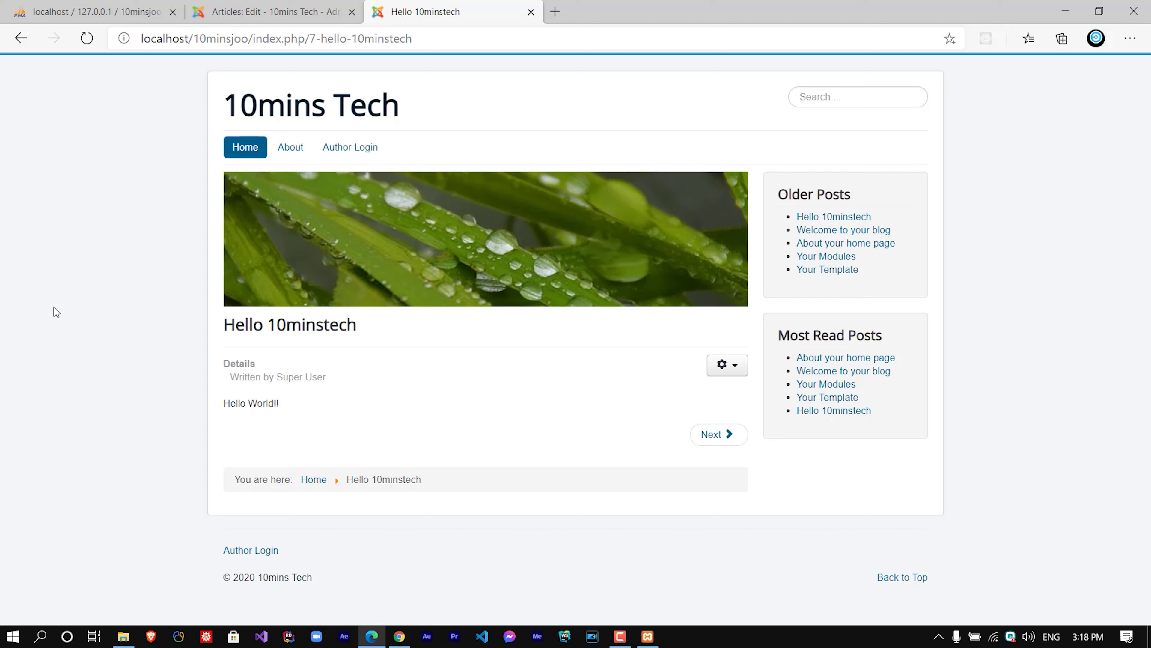
left_click(308, 5)
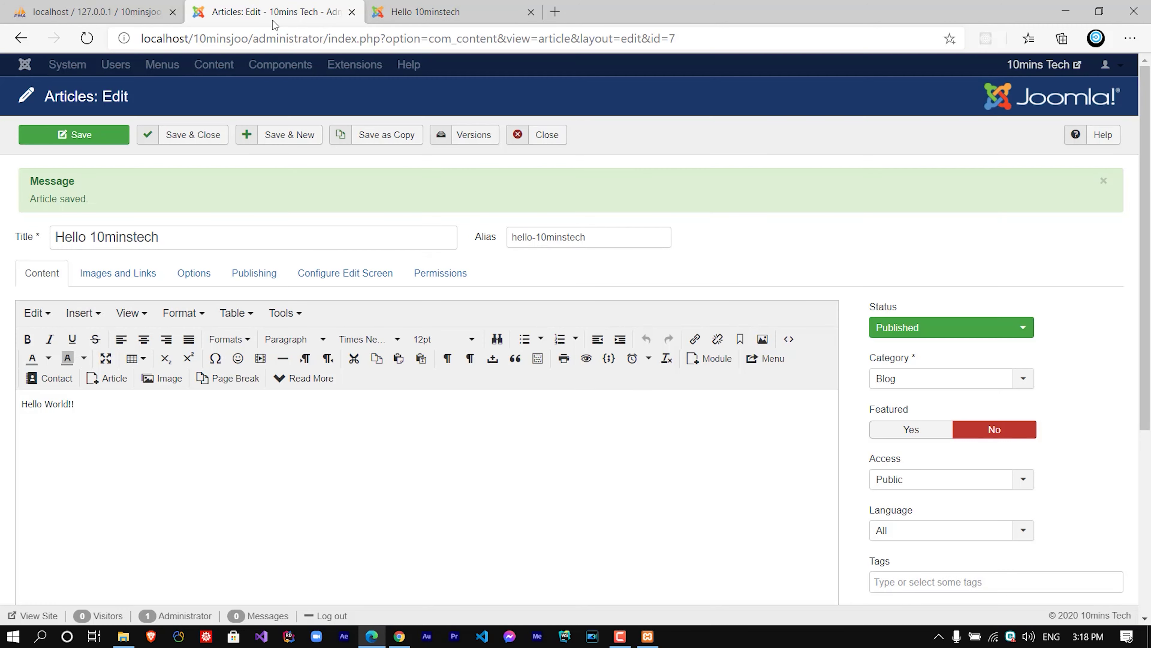
left_click(471, 5)
left_click(301, 108)
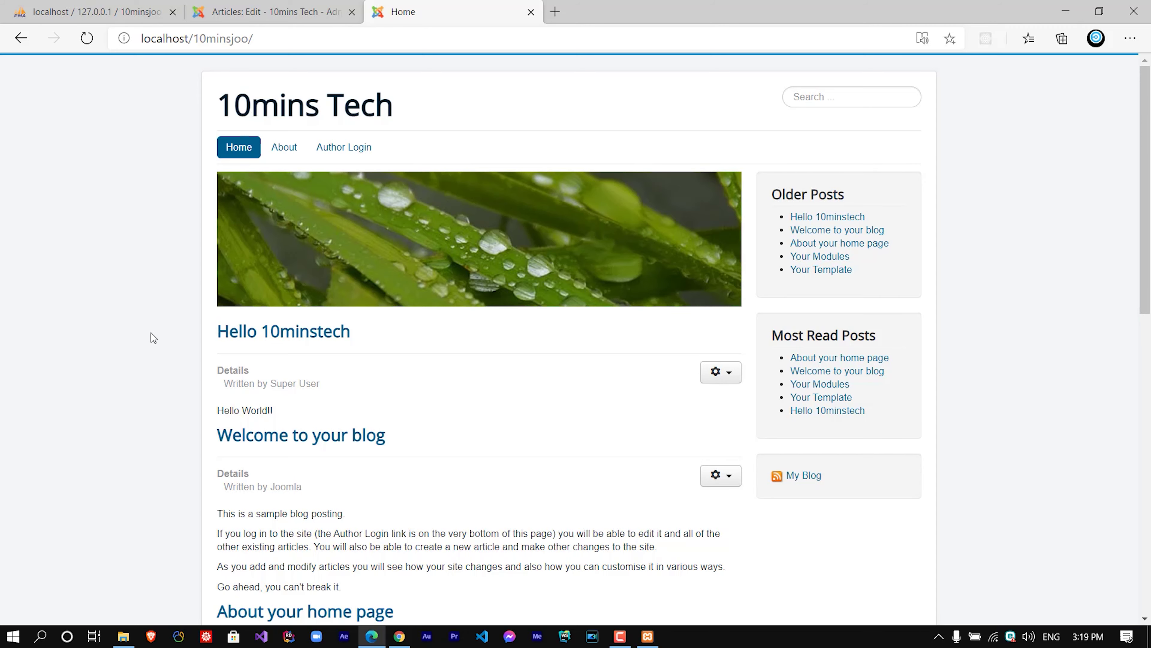
scroll(444, 275, "down", 10)
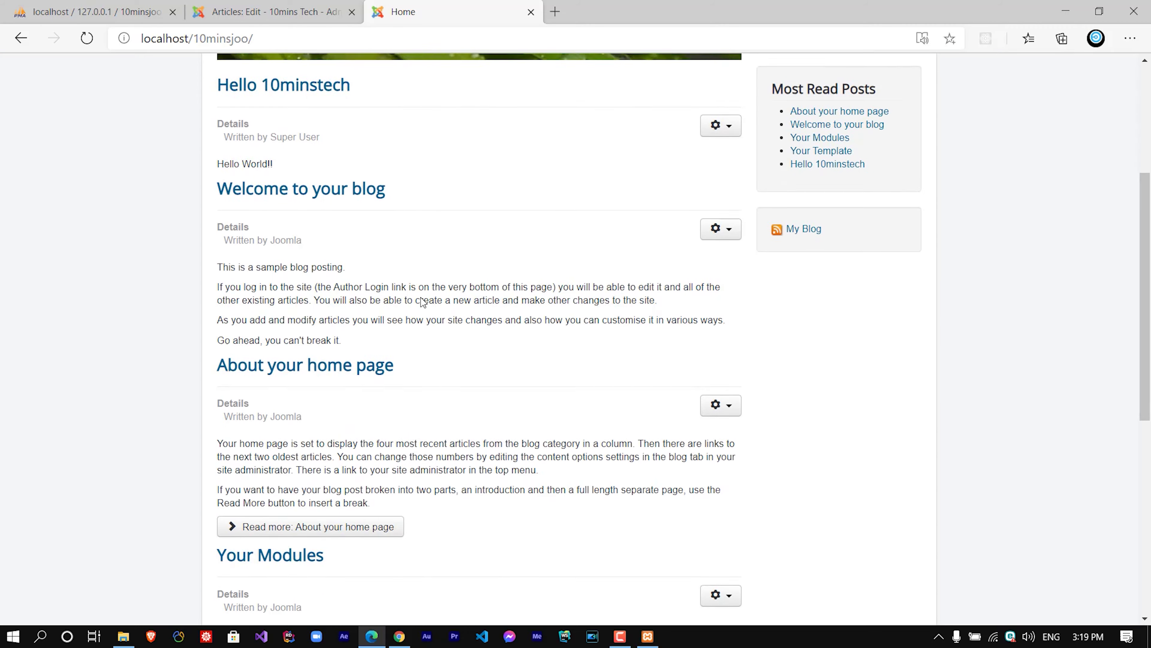